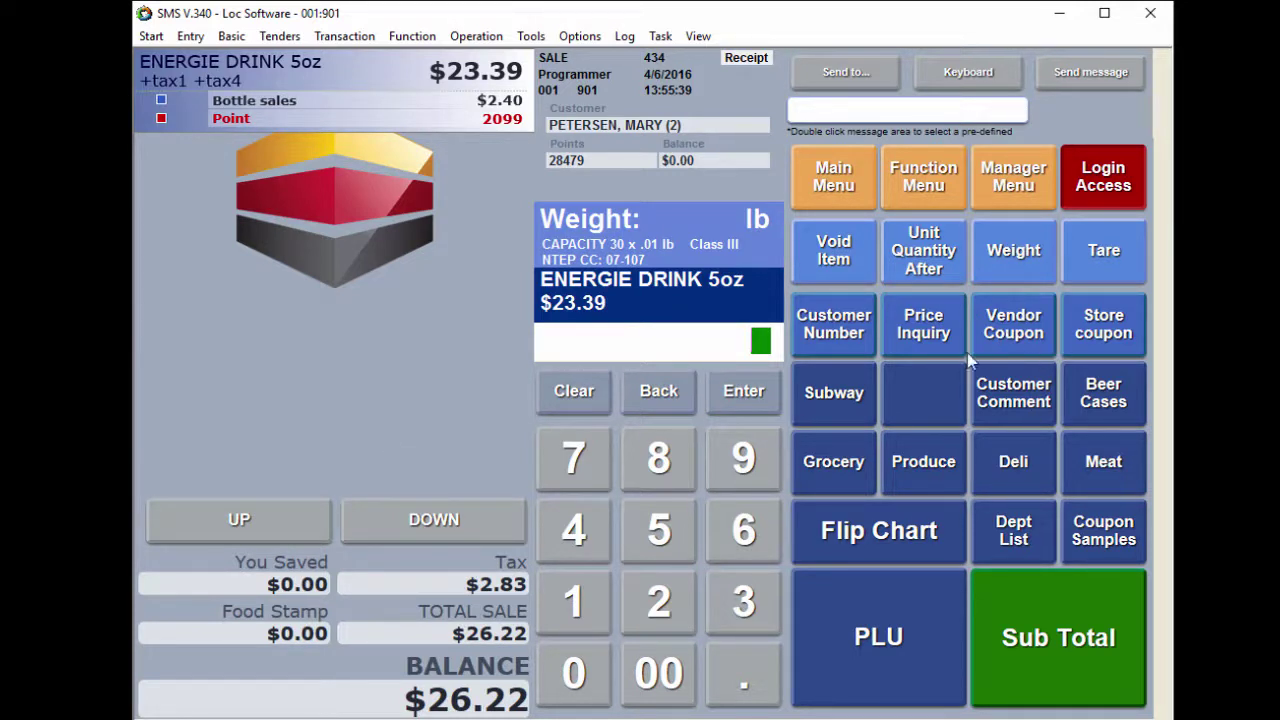
# Record the Customer Comment code 411 on the current sale.
pyautogui.click(1017, 401)
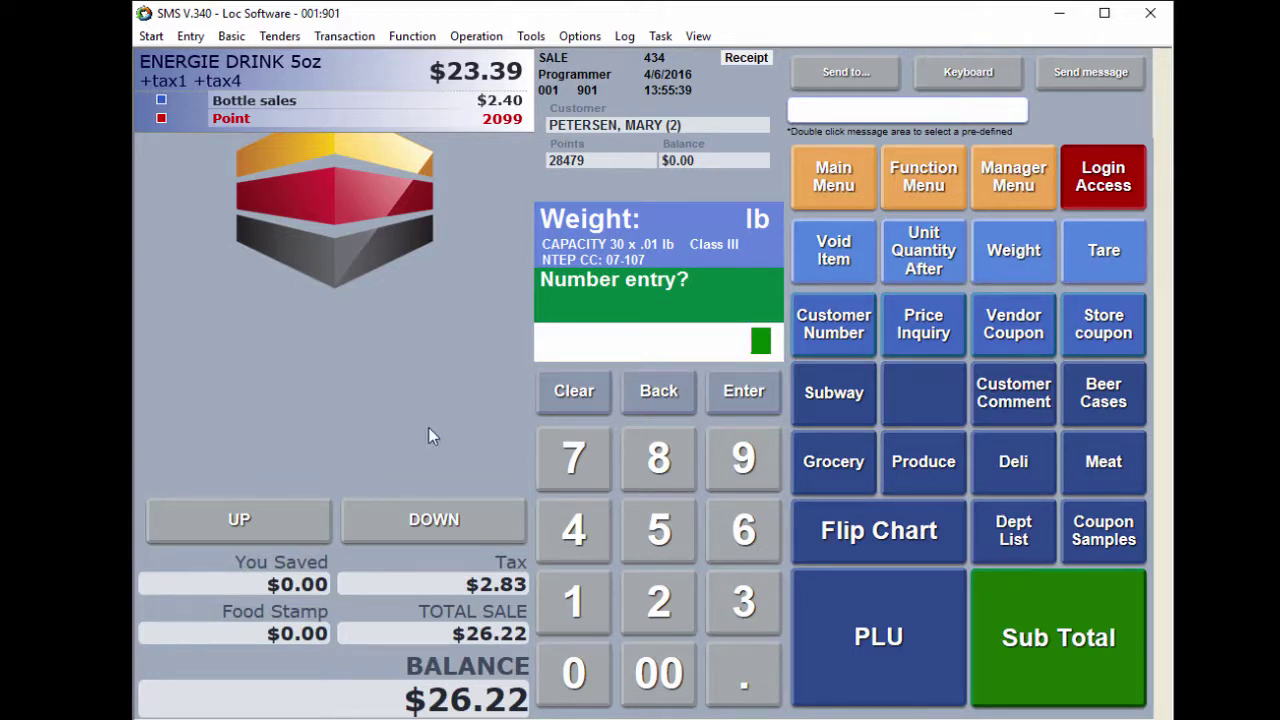
pyautogui.write('411')
pyautogui.press('Return')
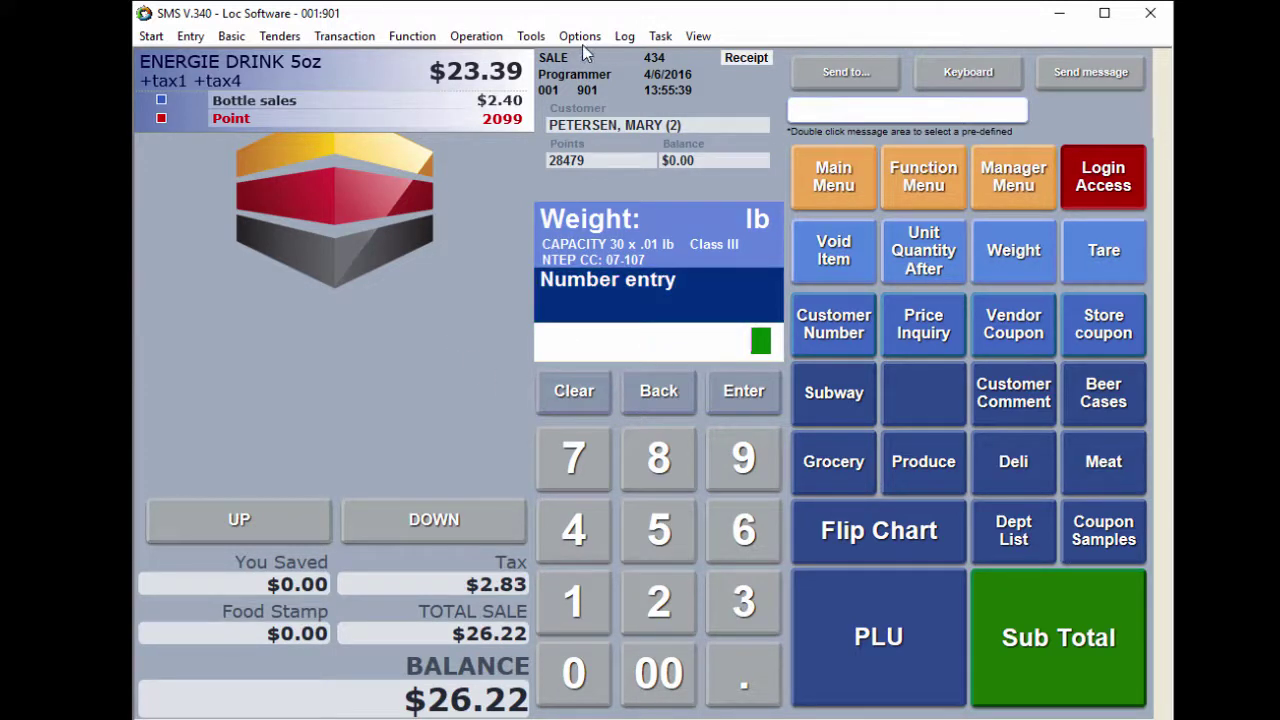
# Subtotal the current sale and tender it to close the transaction.
pyautogui.click(1030, 635)
pyautogui.click(906, 647)
pyautogui.moveTo(968, 16); pyautogui.dragTo(504, 109)
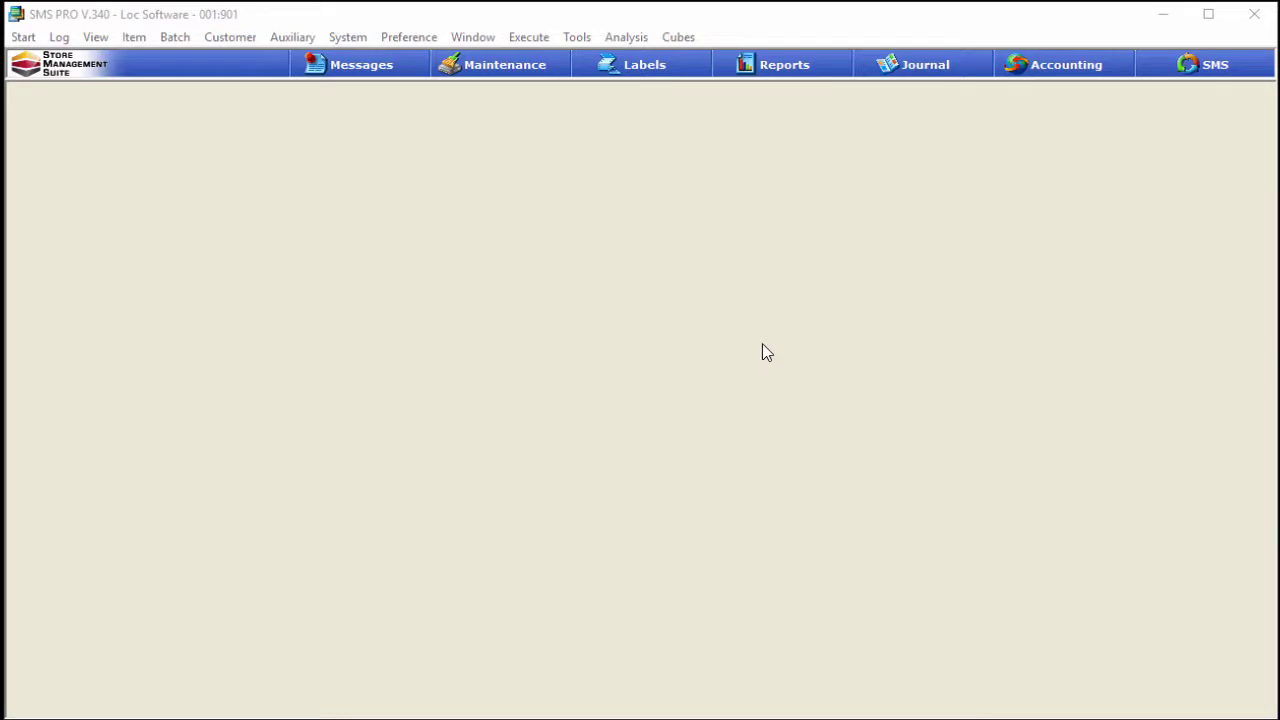
# In SMS PRO, list all of the day's transactions in the electronic journal and view the full detail of transaction 434.
pyautogui.click(937, 78)
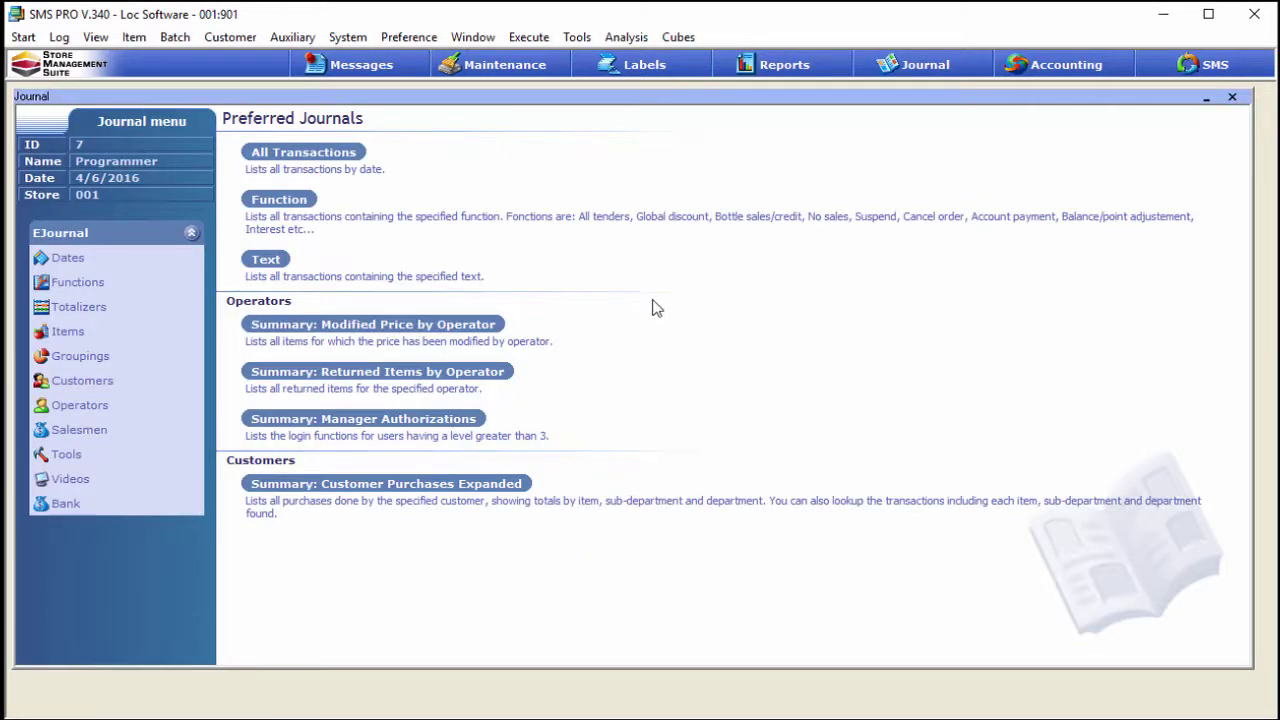
pyautogui.click(134, 256)
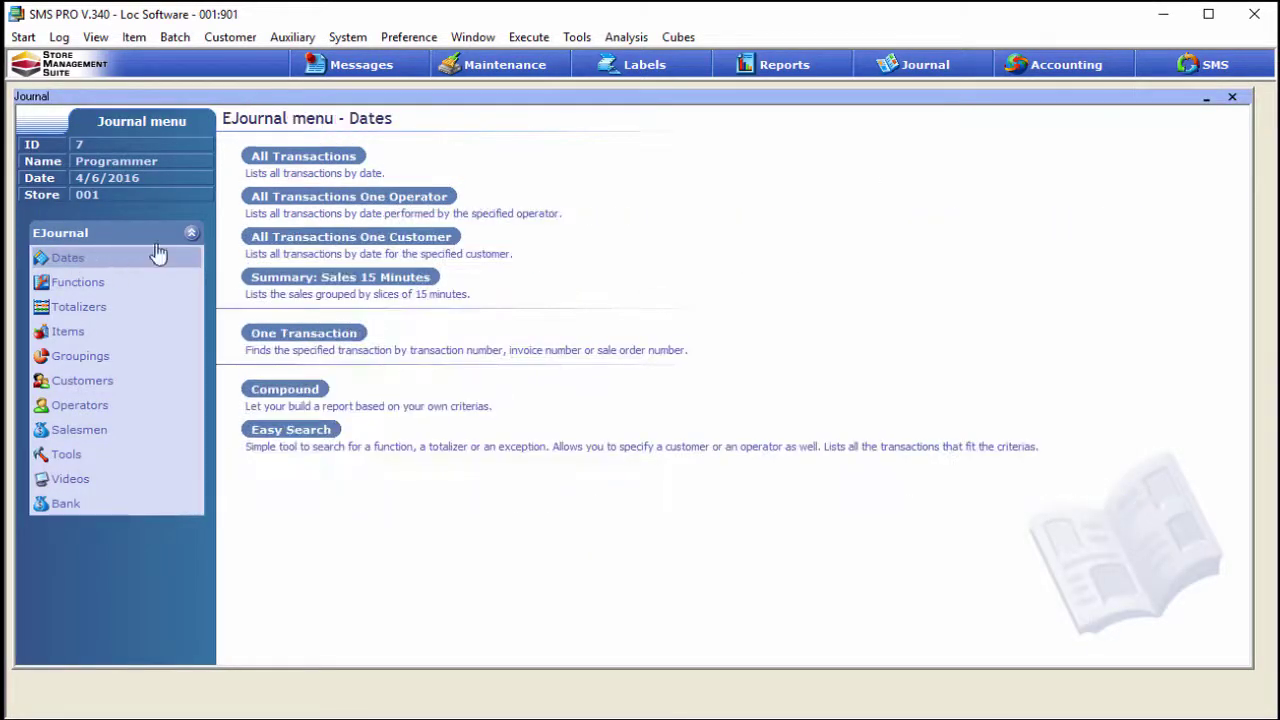
pyautogui.click(283, 158)
pyautogui.click(1134, 114)
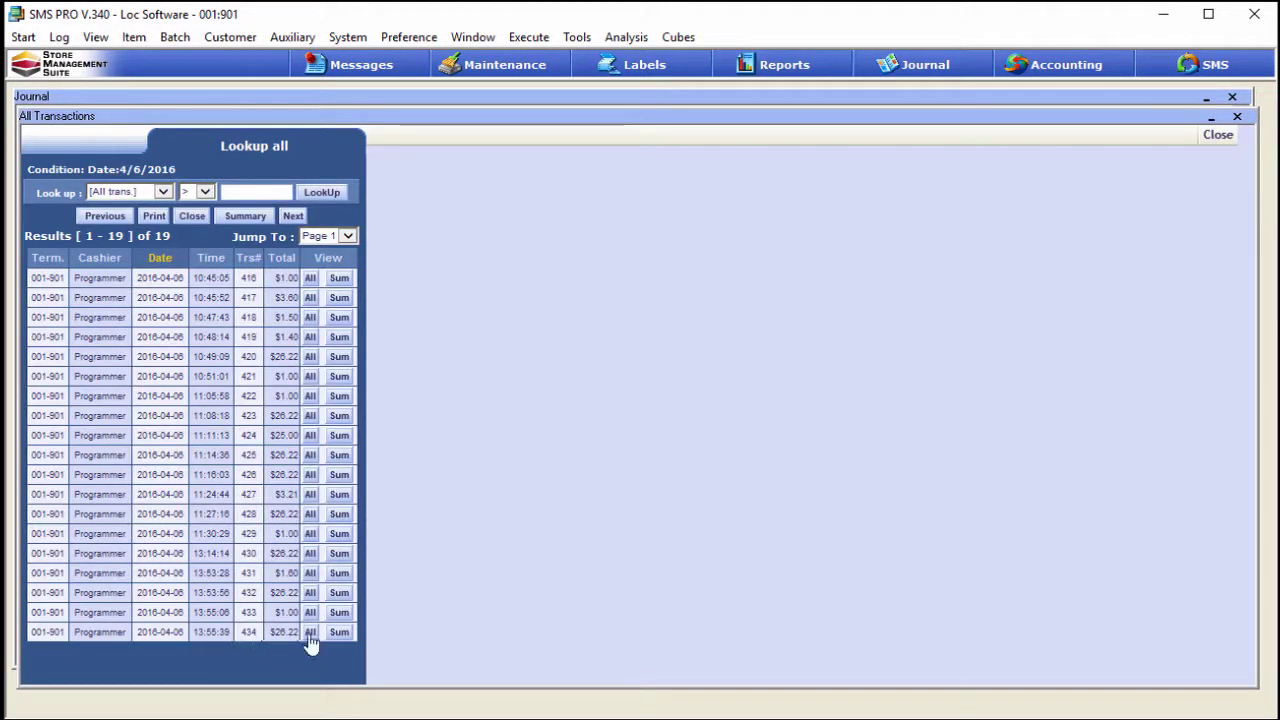
pyautogui.click(311, 632)
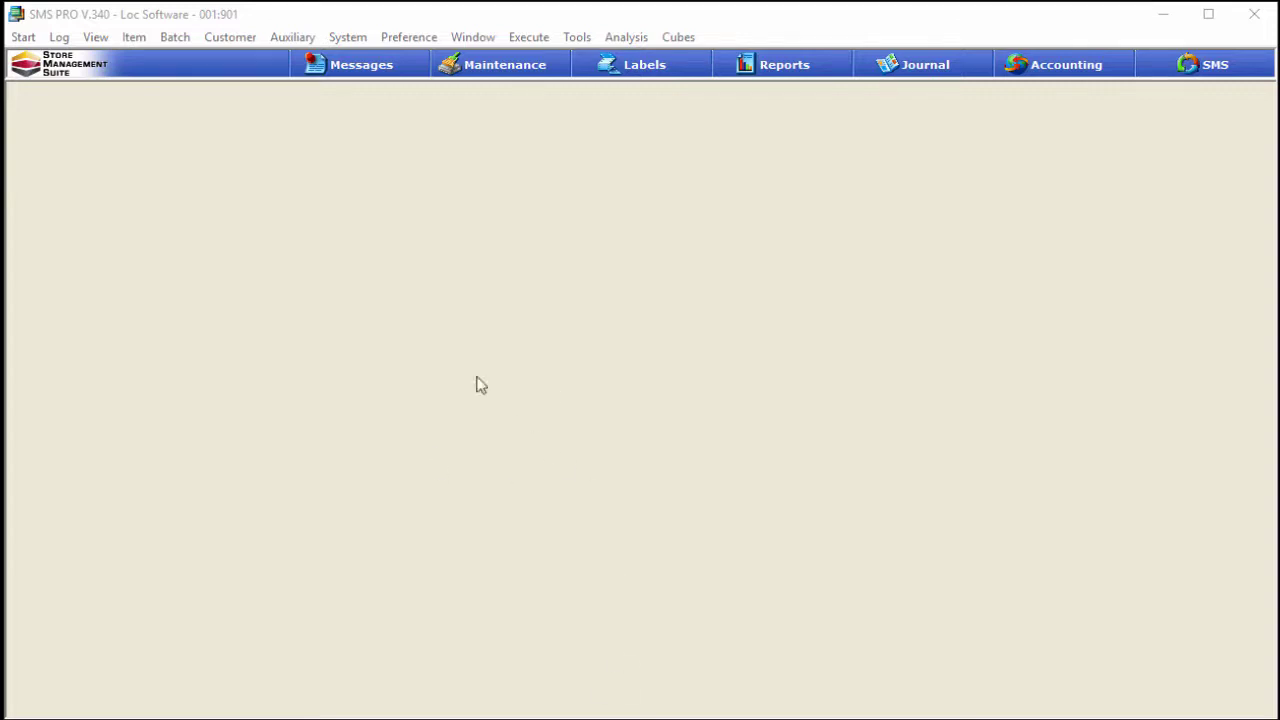
# Open the system function table and find function 760, Number entry, by searching descriptions for "number".
pyautogui.click(345, 40)
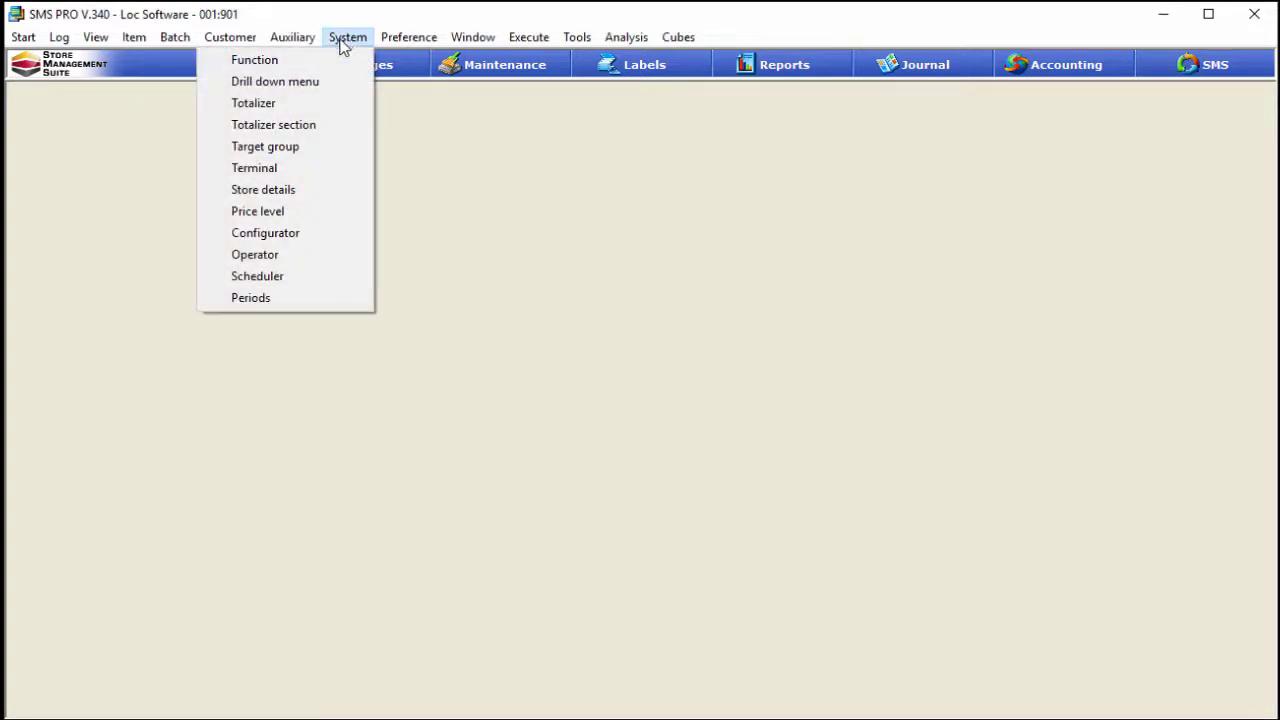
pyautogui.click(336, 59)
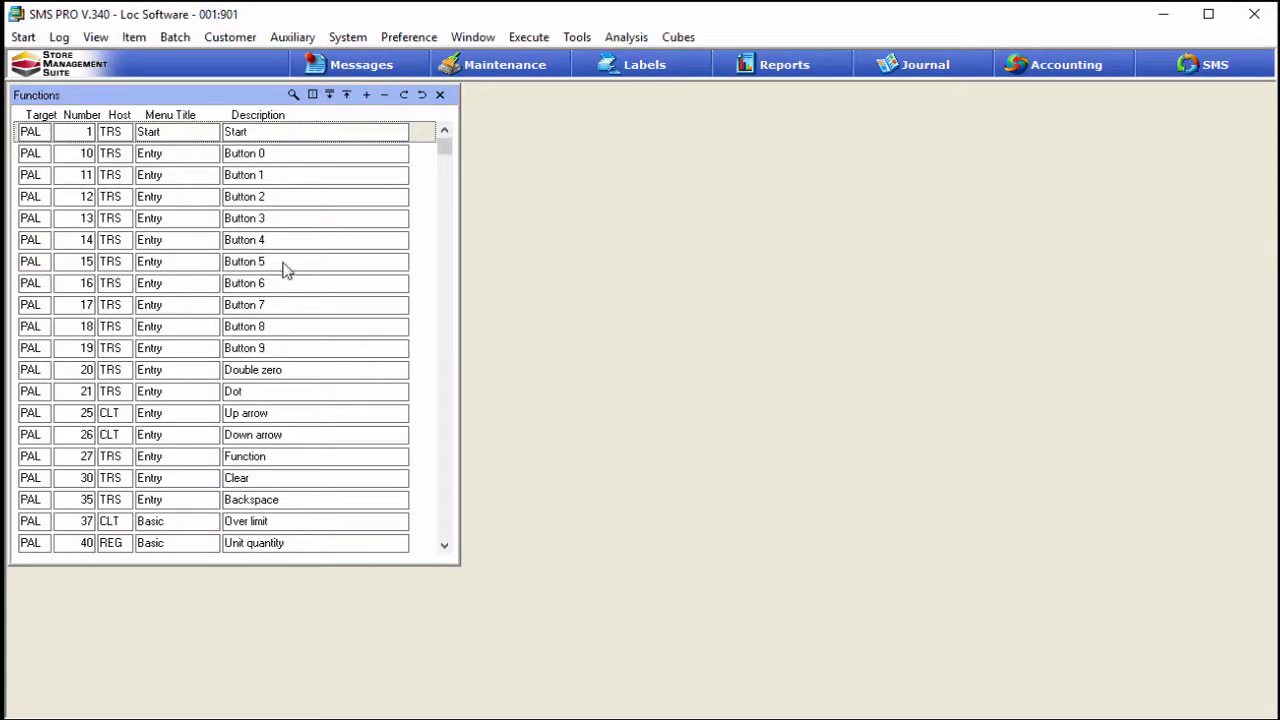
pyautogui.click(294, 96)
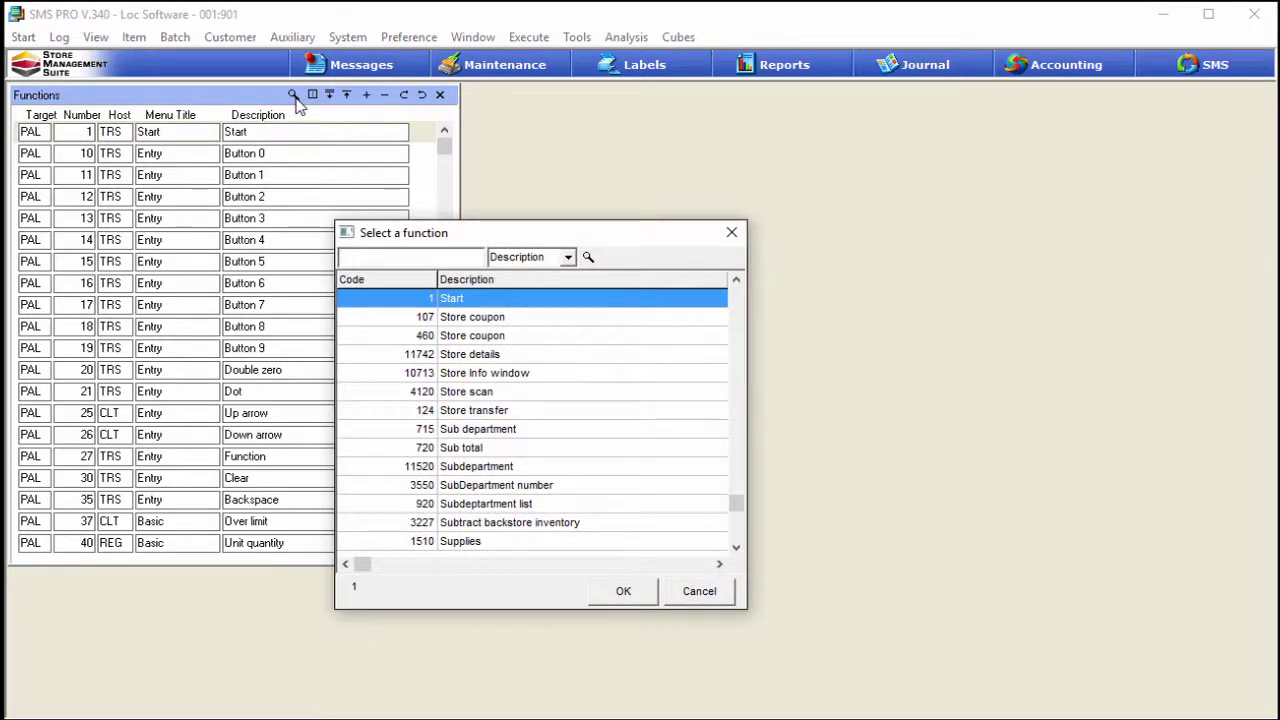
pyautogui.write('n')
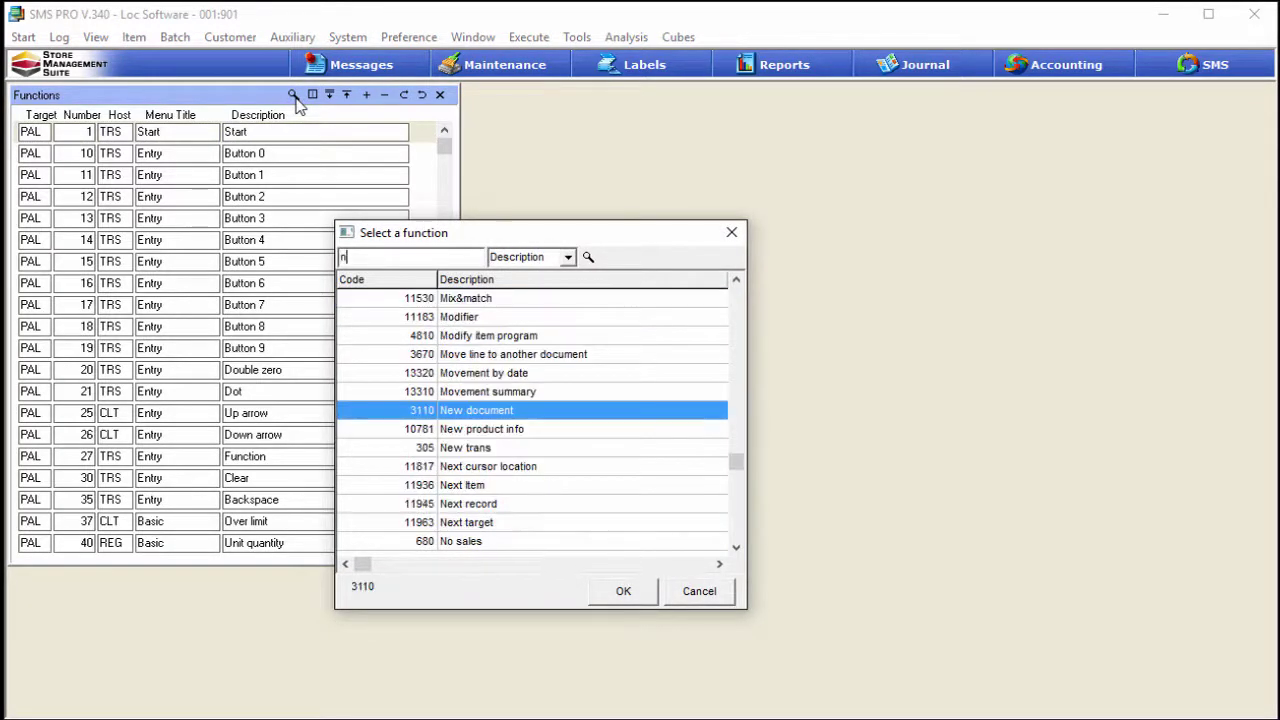
pyautogui.write('umber')
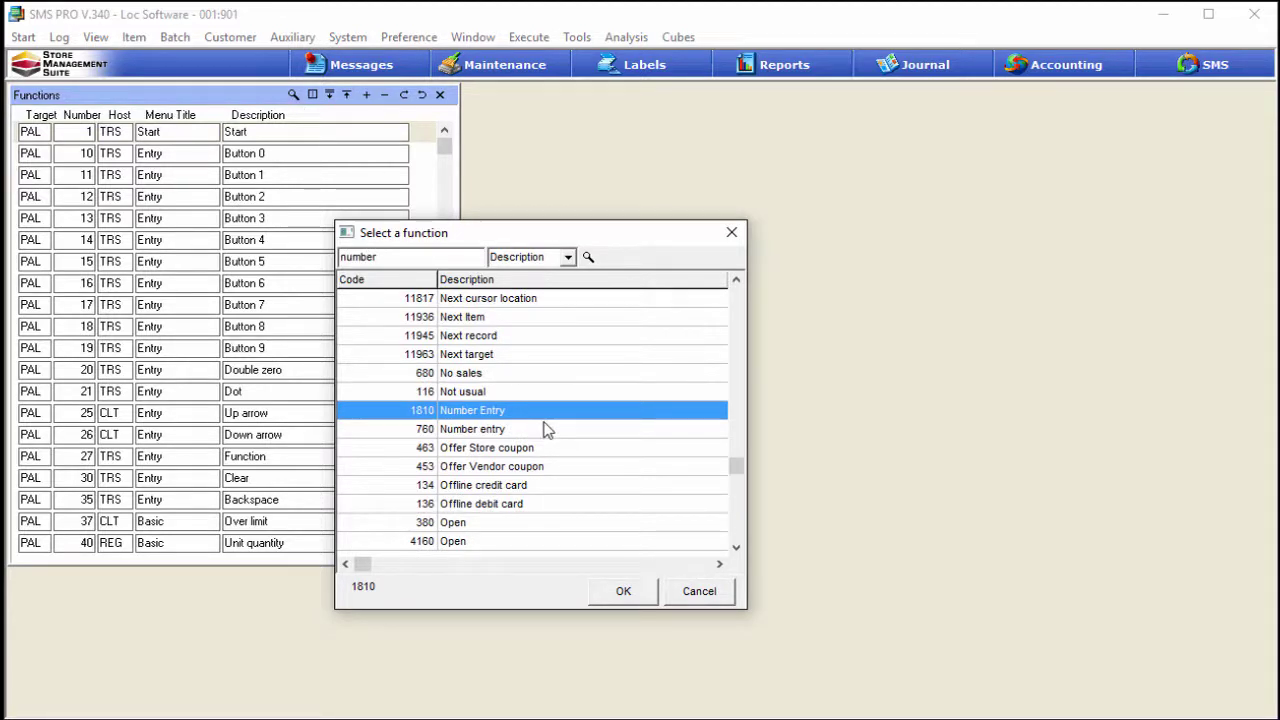
pyautogui.click(475, 430)
pyautogui.click(621, 592)
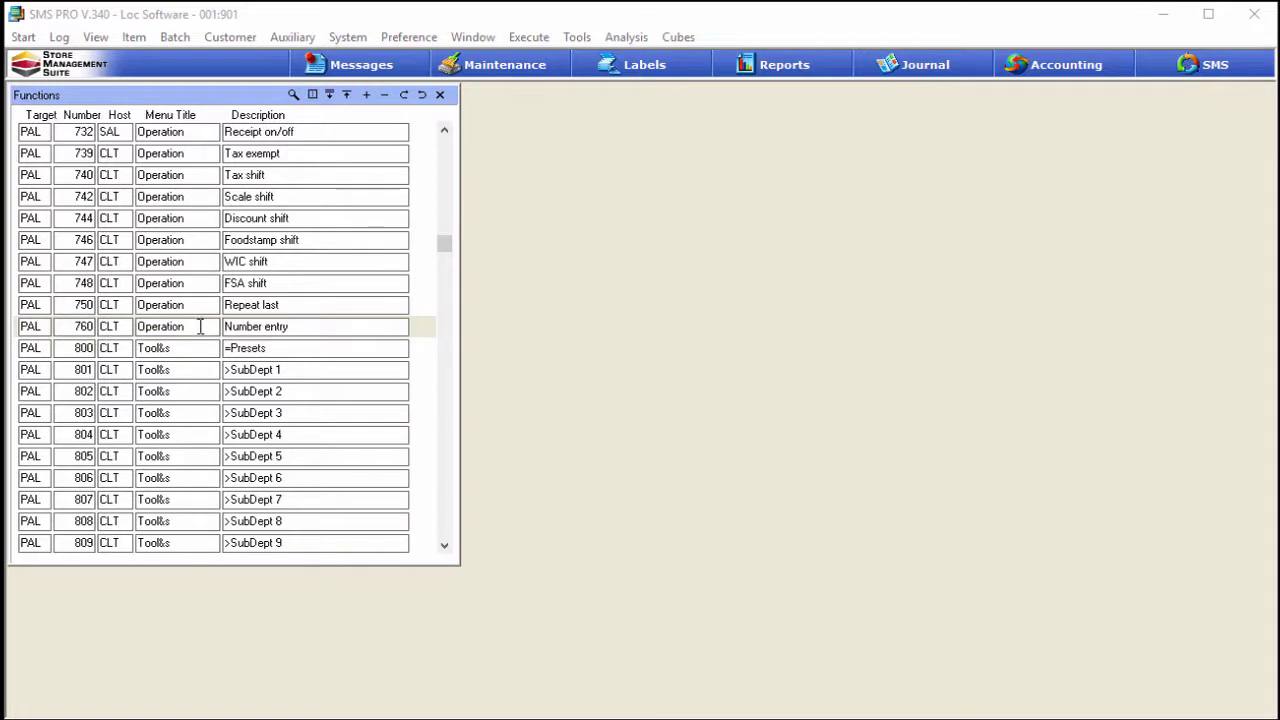
# Open the details of the Number entry function and set its alpha parameter to TABLE=SAL_REG FIELD=F1079.
pyautogui.click(200, 326)
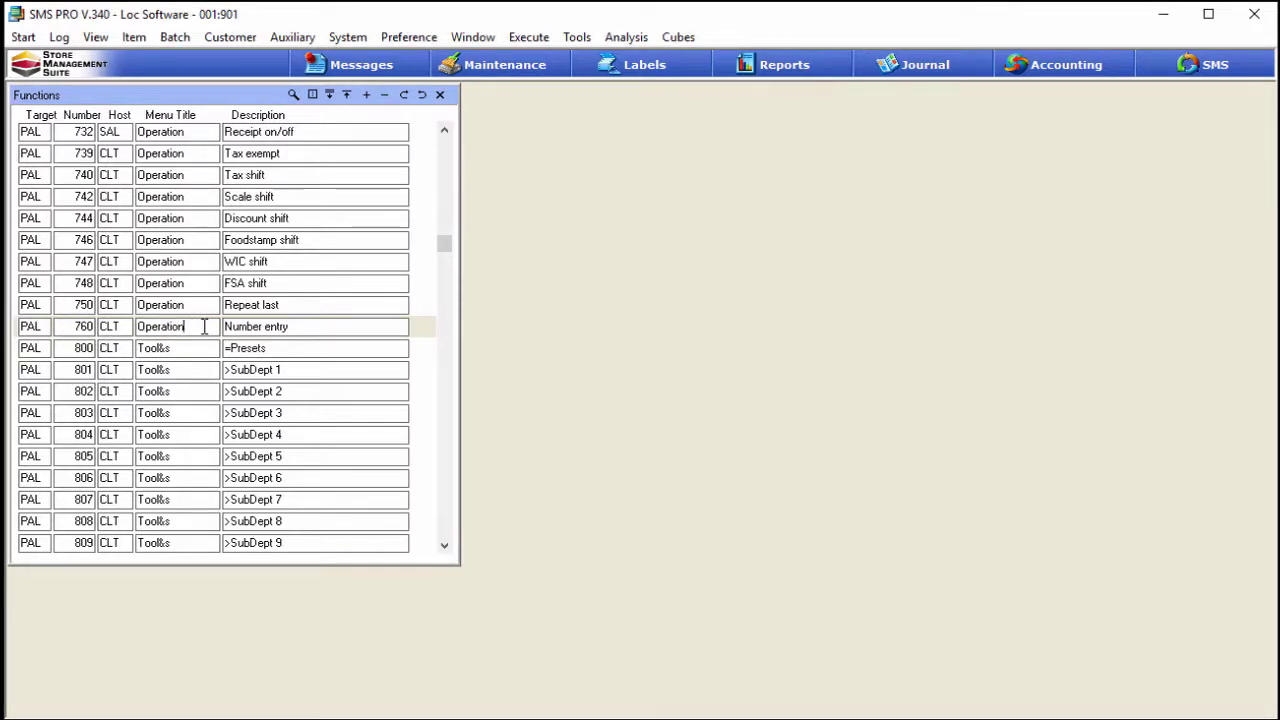
pyautogui.click(313, 95)
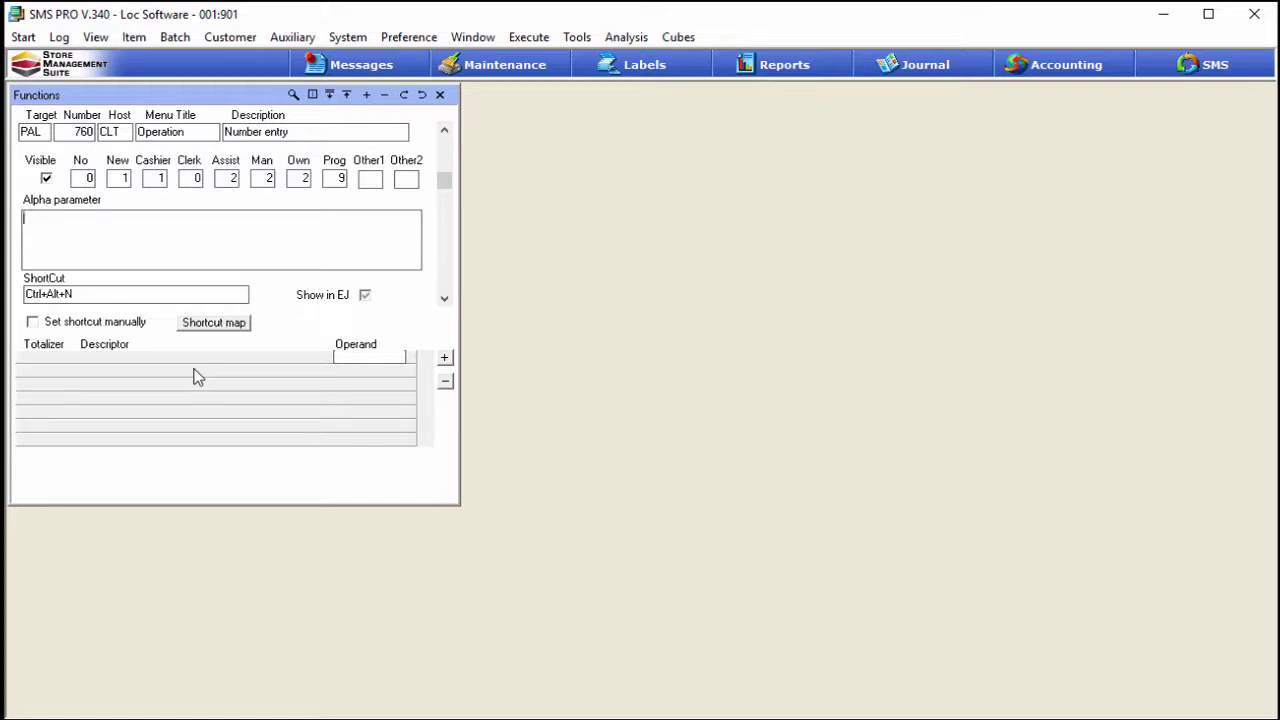
pyautogui.write('TABLE=SAL_REG FIELD=F1079')
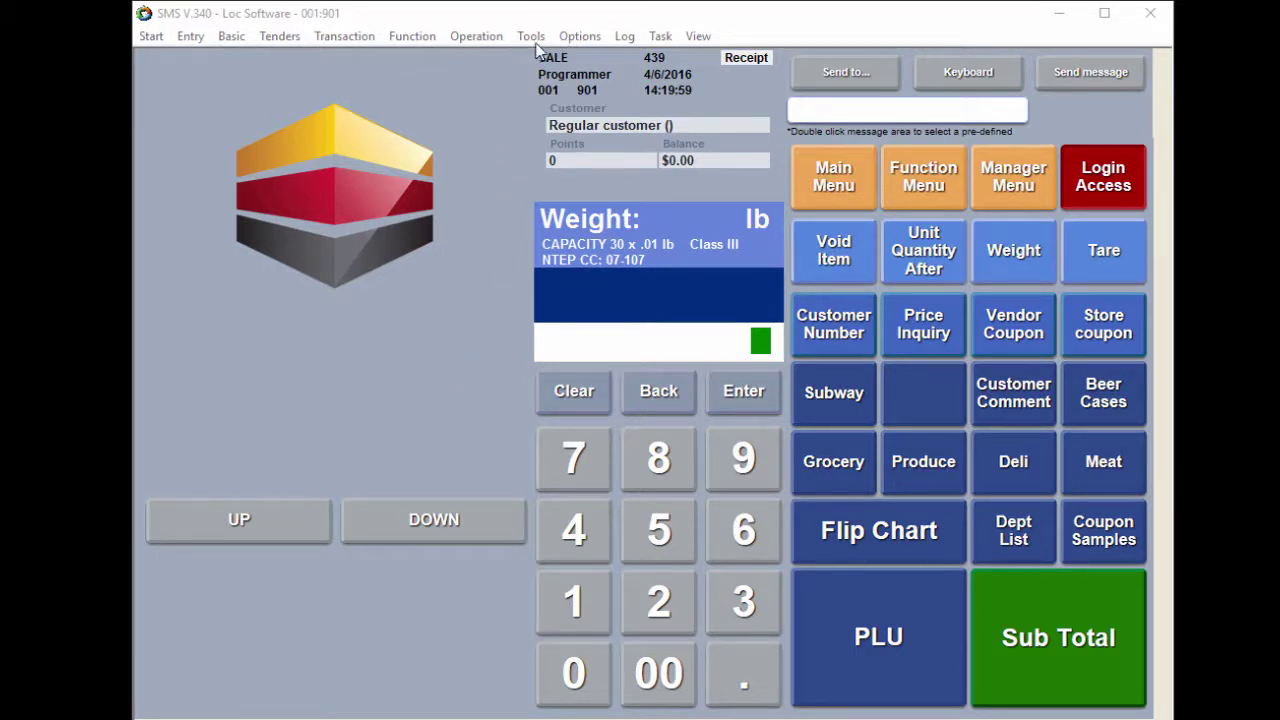
# At the register, start the Number entry operation, clear it, and start it again through the Customer Comment function.
pyautogui.click(481, 42)
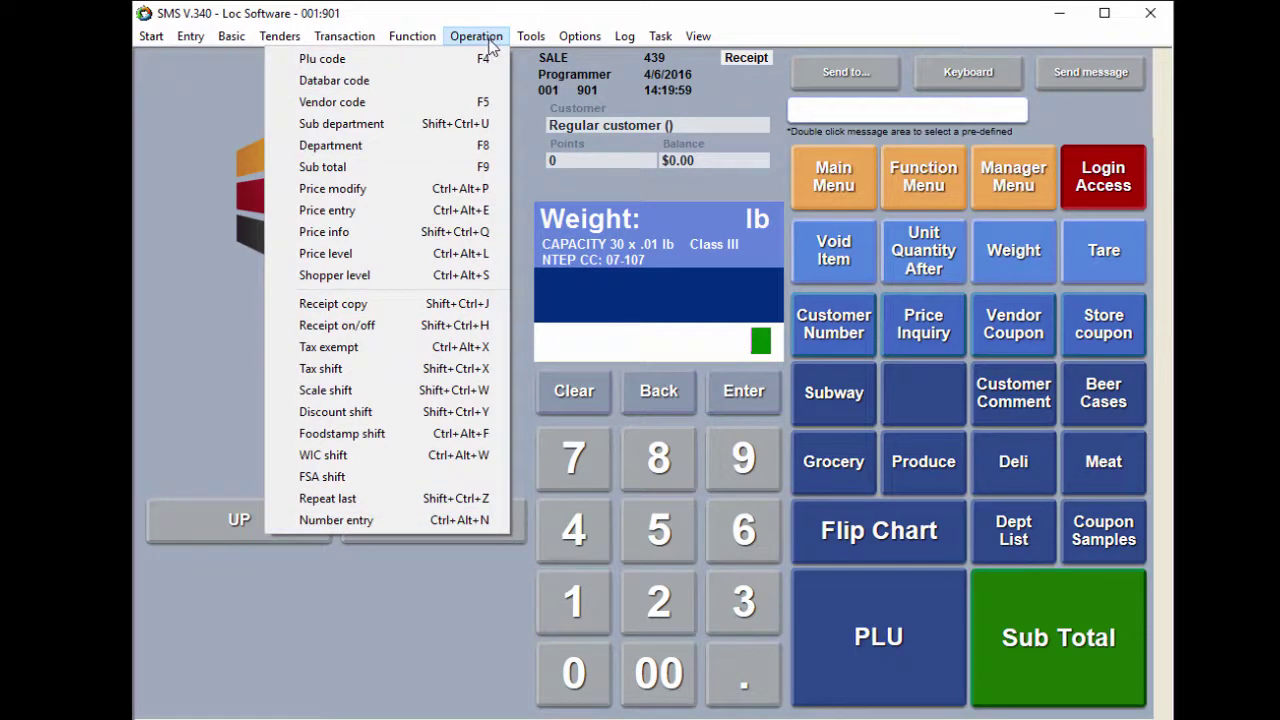
pyautogui.click(385, 520)
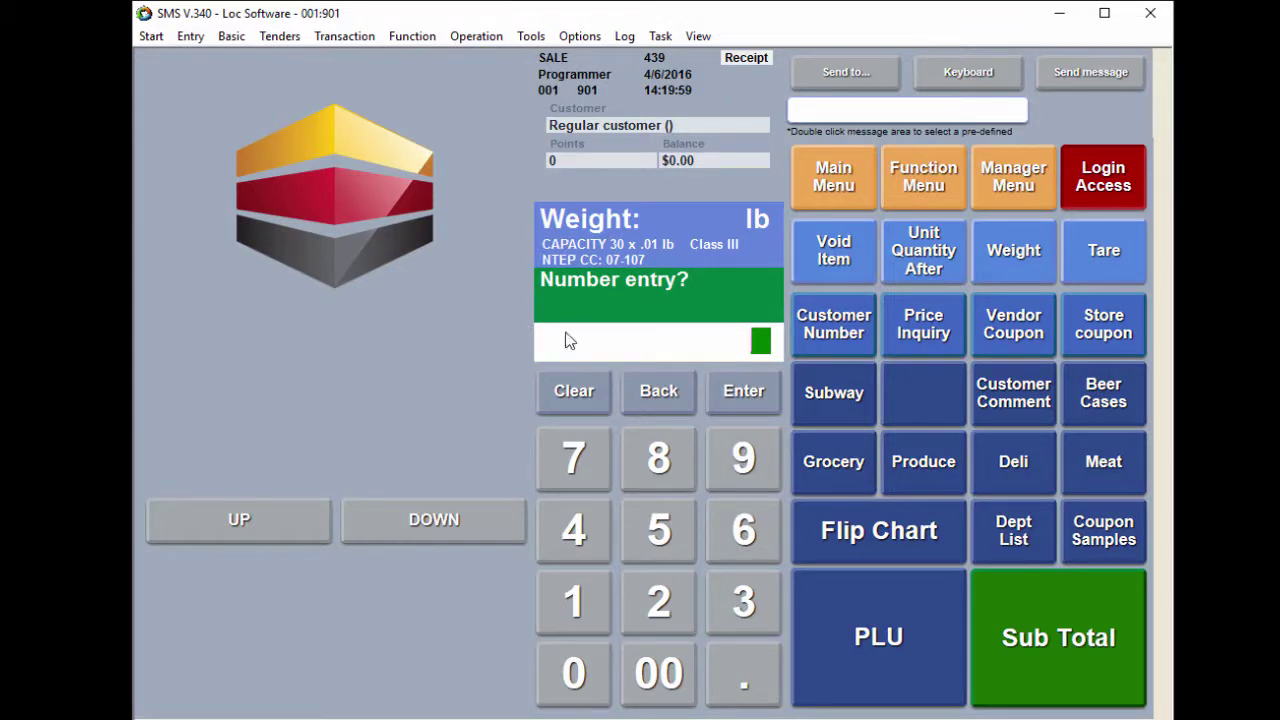
pyautogui.click(566, 393)
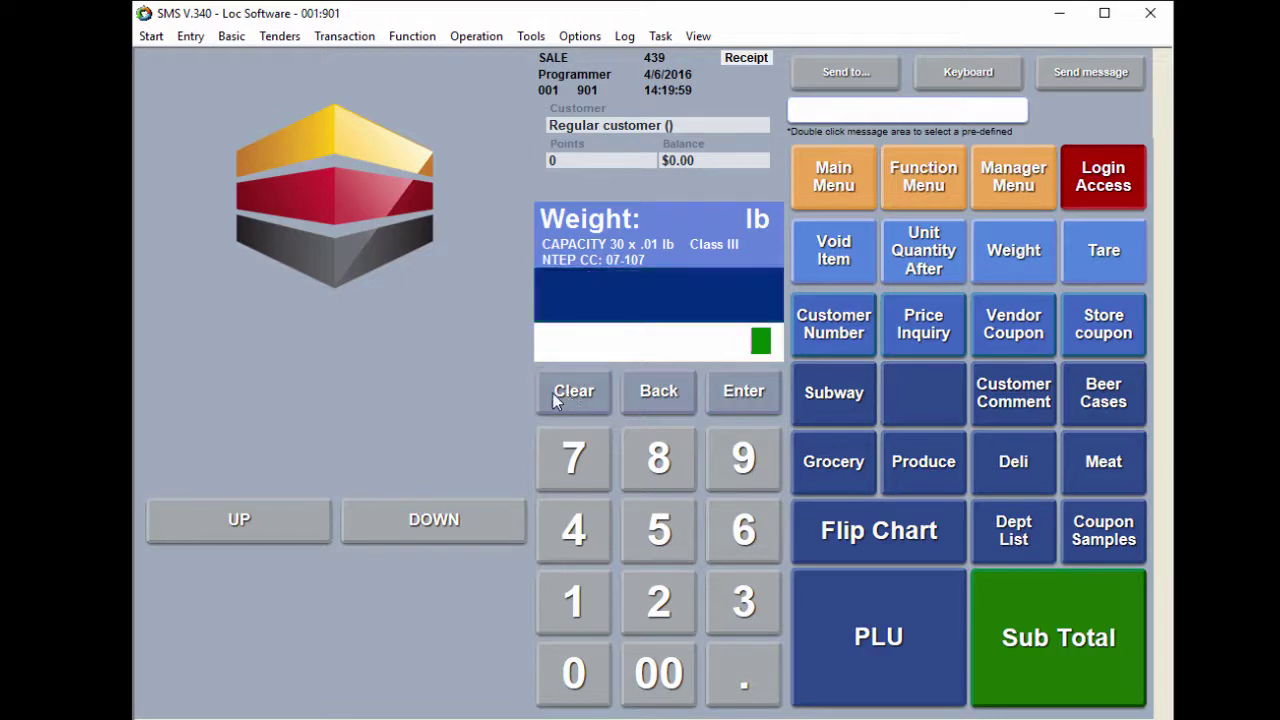
pyautogui.click(1012, 404)
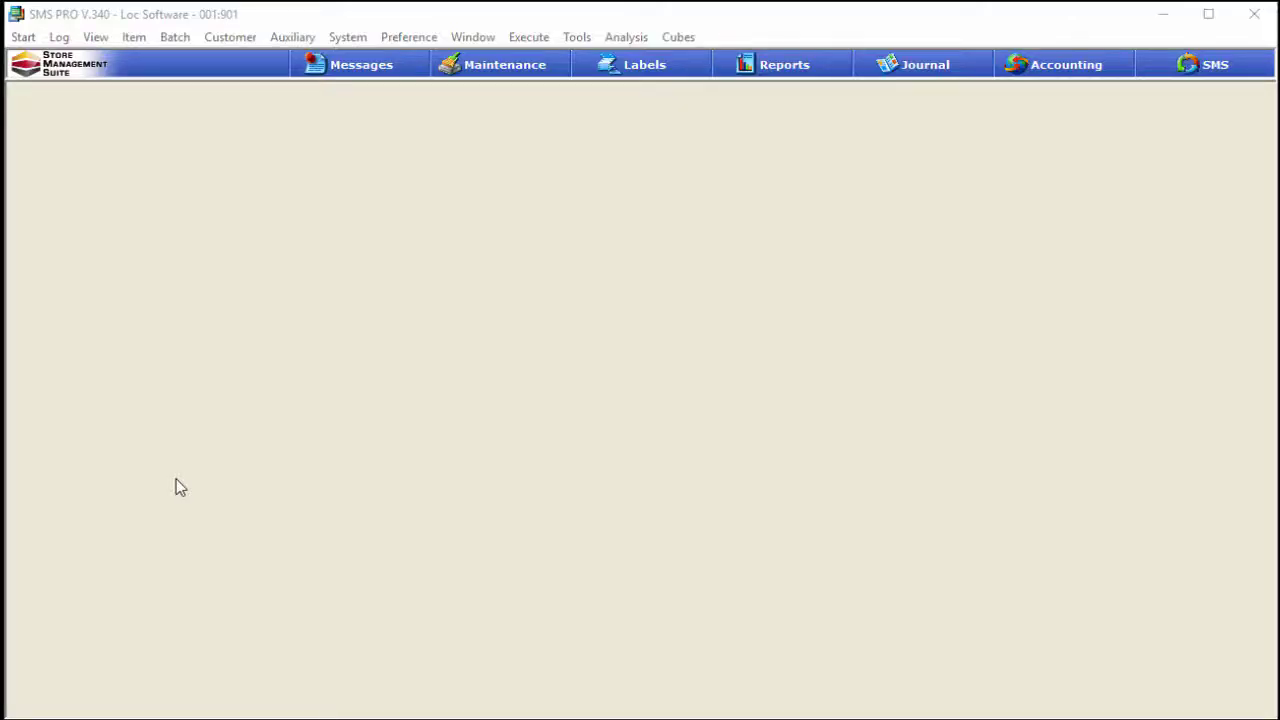
# Switch to SMS PRO and open a Compound search among the electronic journal's date reports.
pyautogui.click(924, 66)
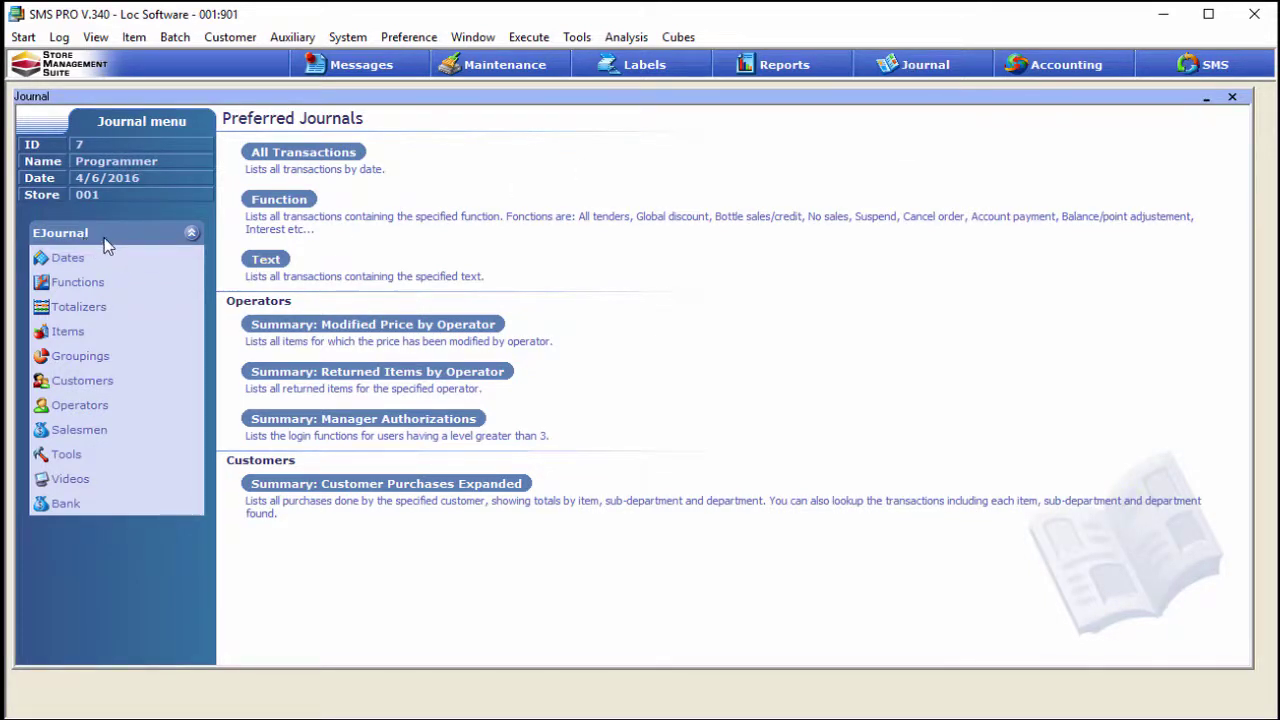
pyautogui.click(83, 262)
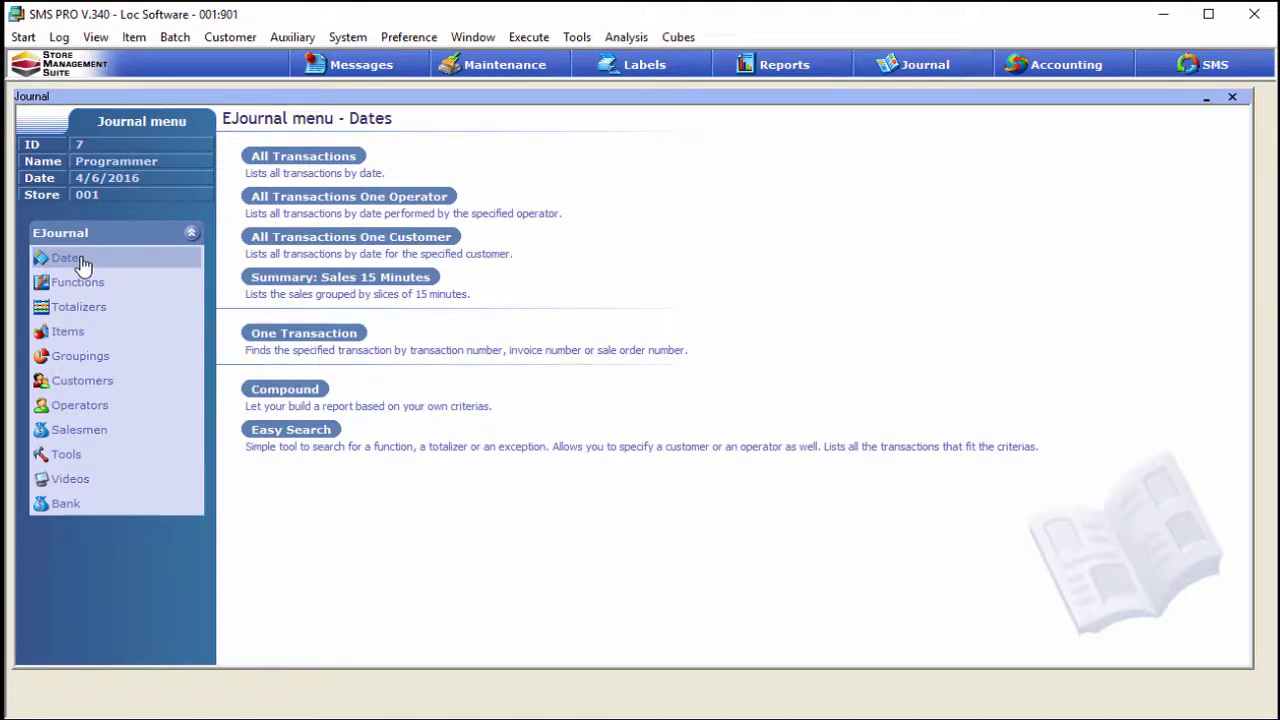
pyautogui.click(281, 390)
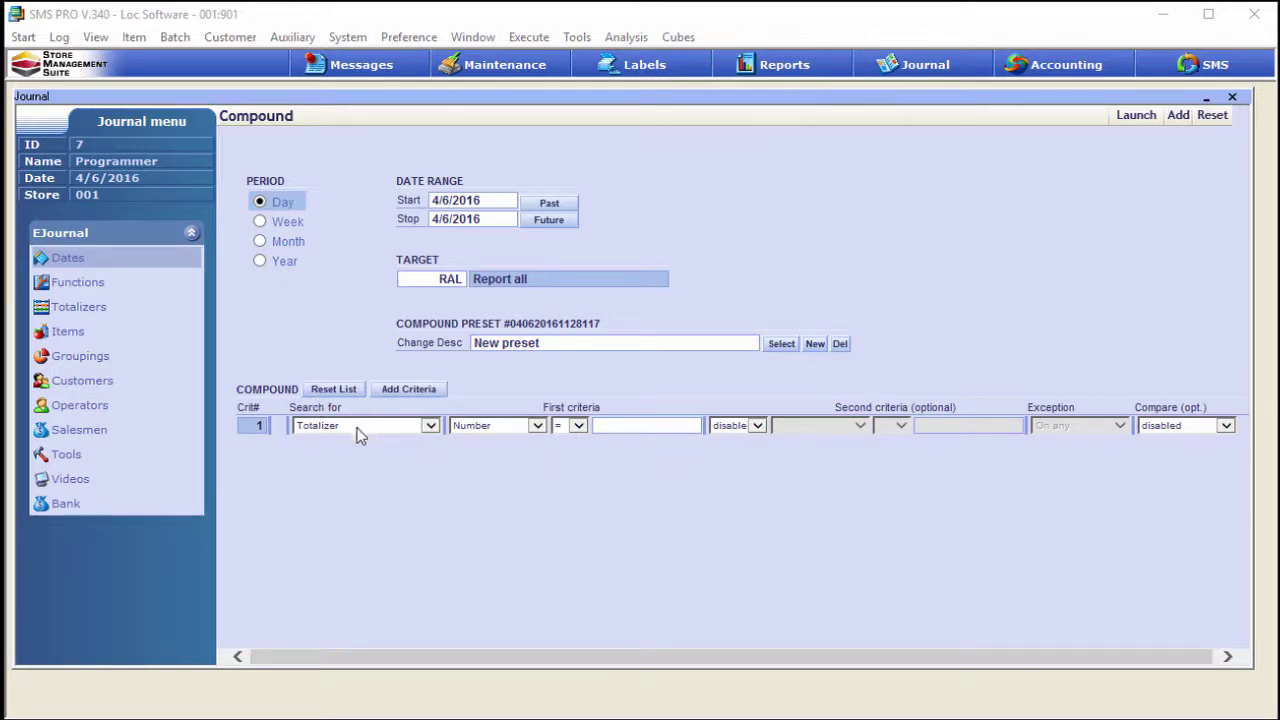
# Set compound criterion 1 to search for Key (reg) with Function = 760 as its first condition.
pyautogui.click(430, 427)
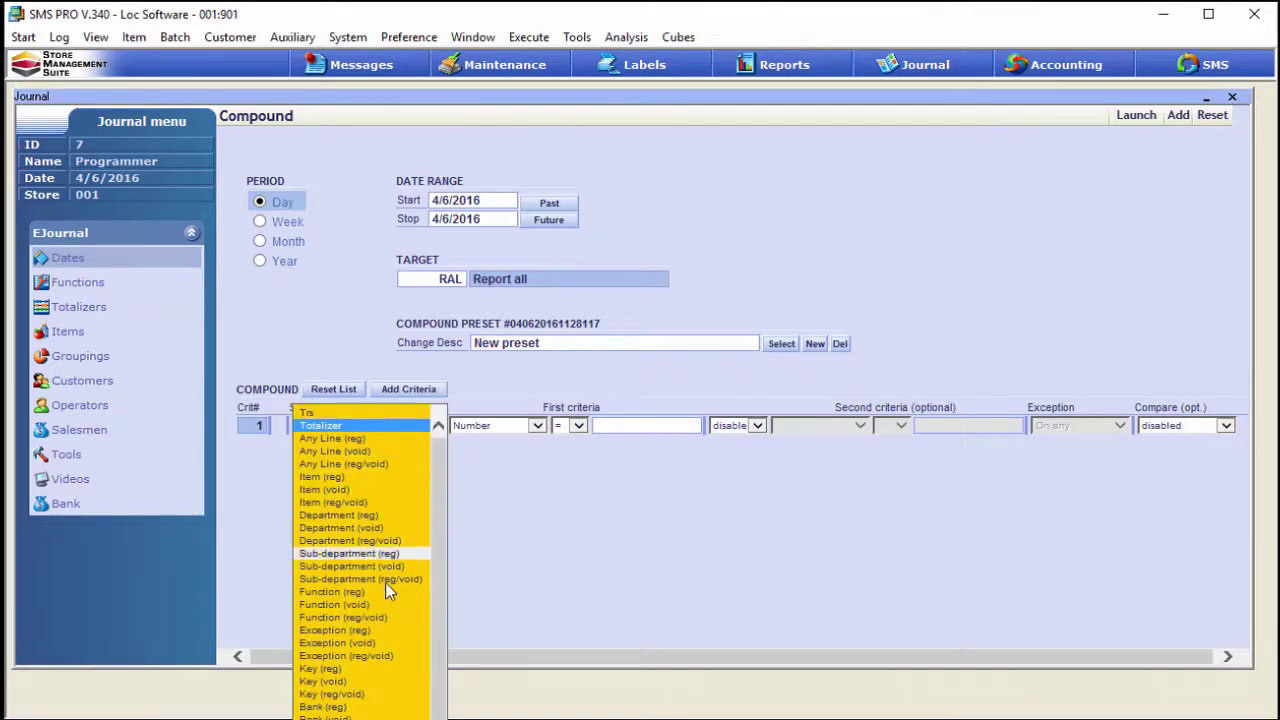
pyautogui.click(368, 670)
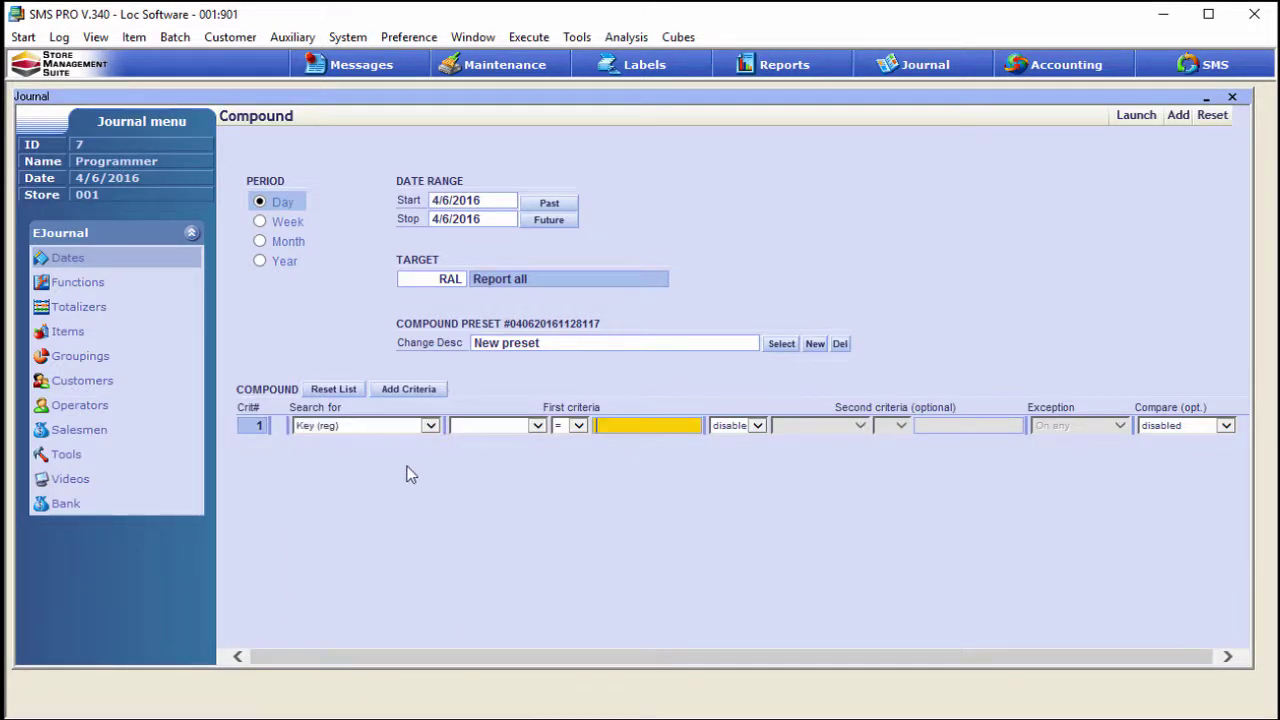
pyautogui.click(538, 427)
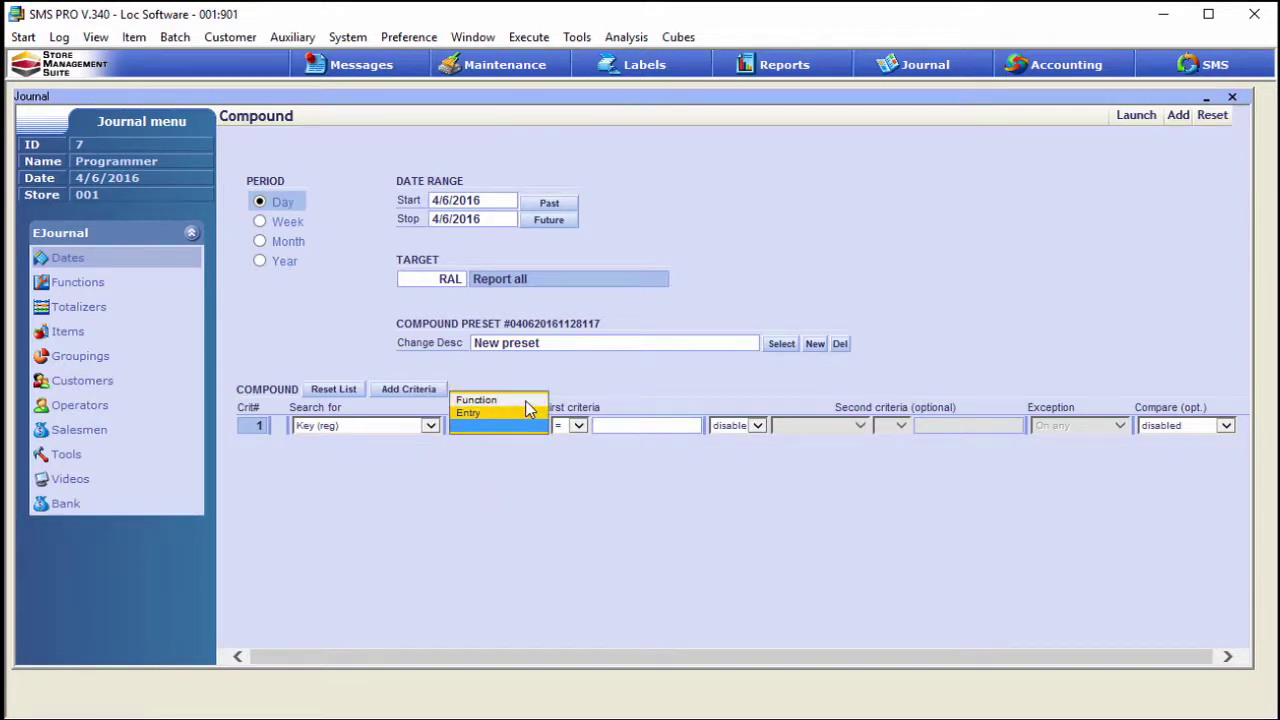
pyautogui.click(527, 400)
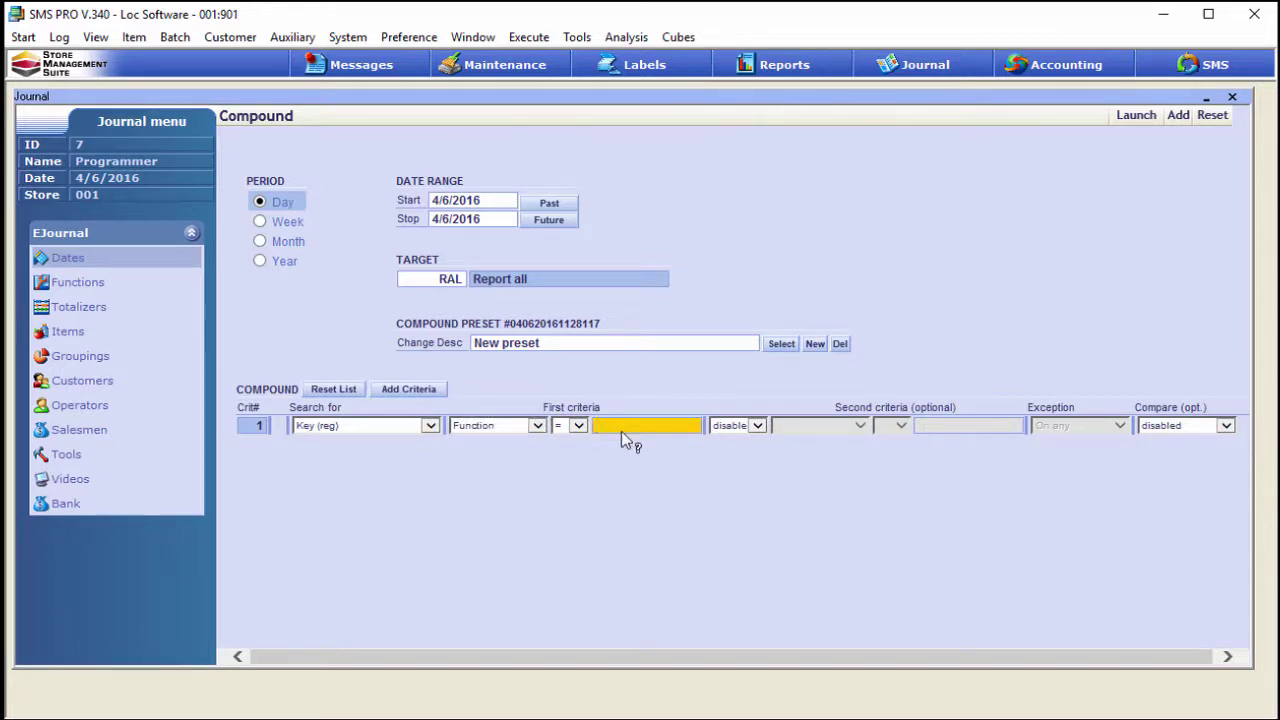
pyautogui.write('760')
pyautogui.doubleClick(622, 432)
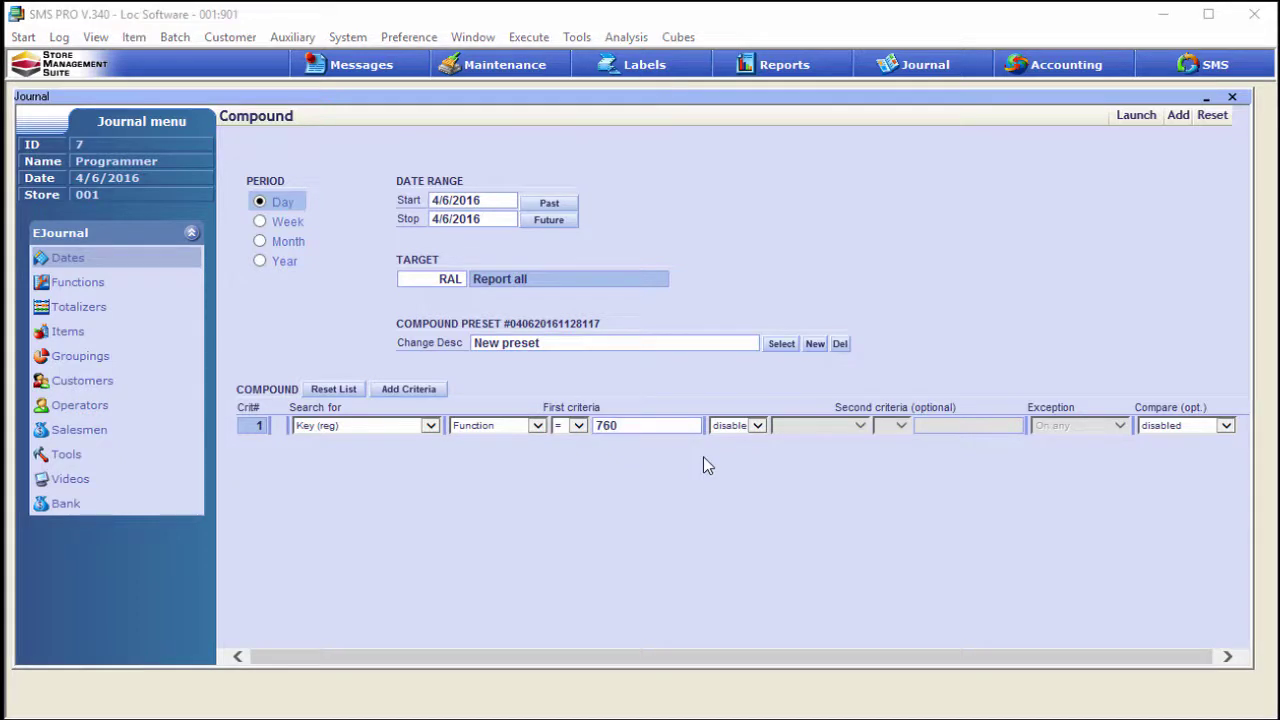
# Add the second condition "and Entry = 411" to the criterion and launch the compound search.
pyautogui.click(755, 436)
pyautogui.click(755, 438)
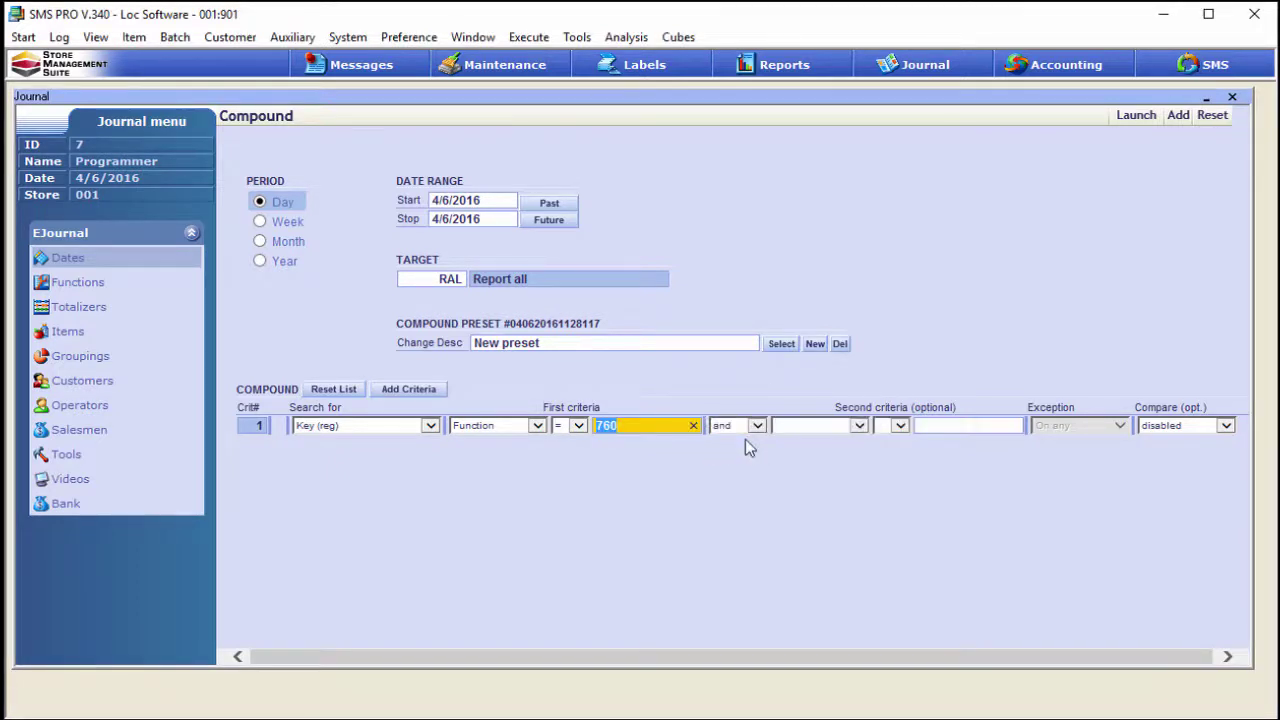
pyautogui.click(859, 428)
pyautogui.click(859, 428)
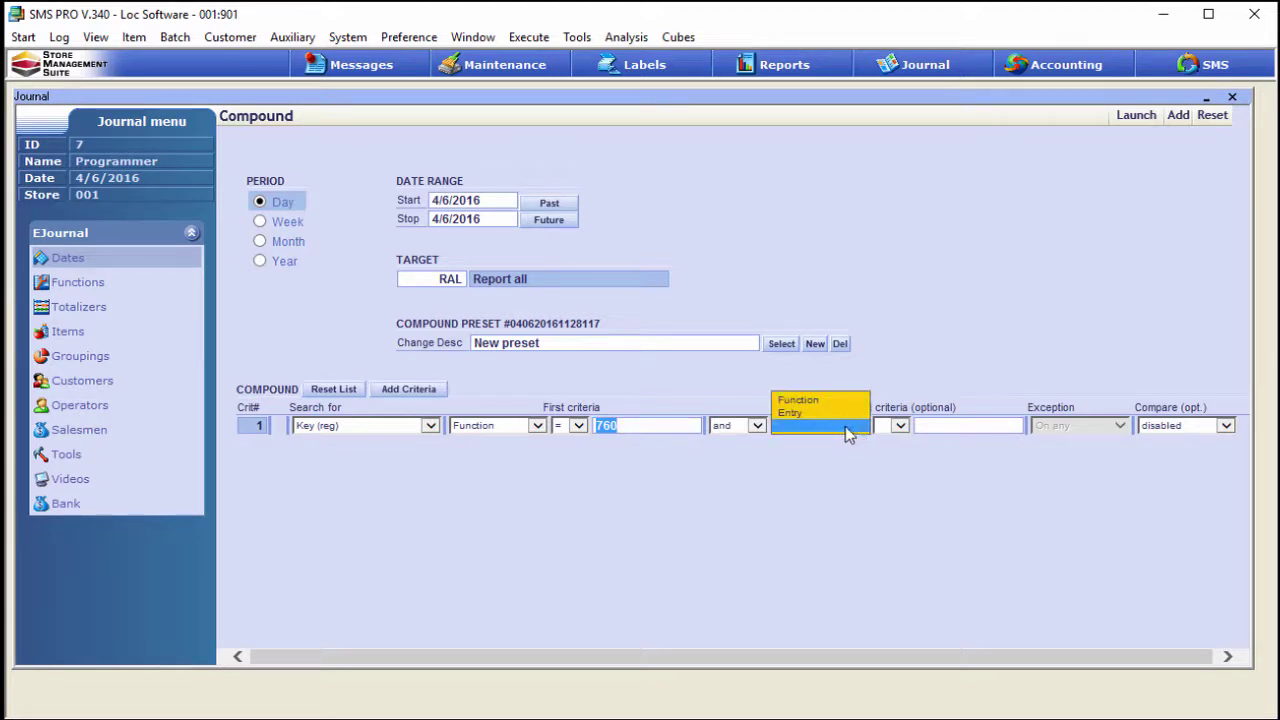
pyautogui.click(834, 423)
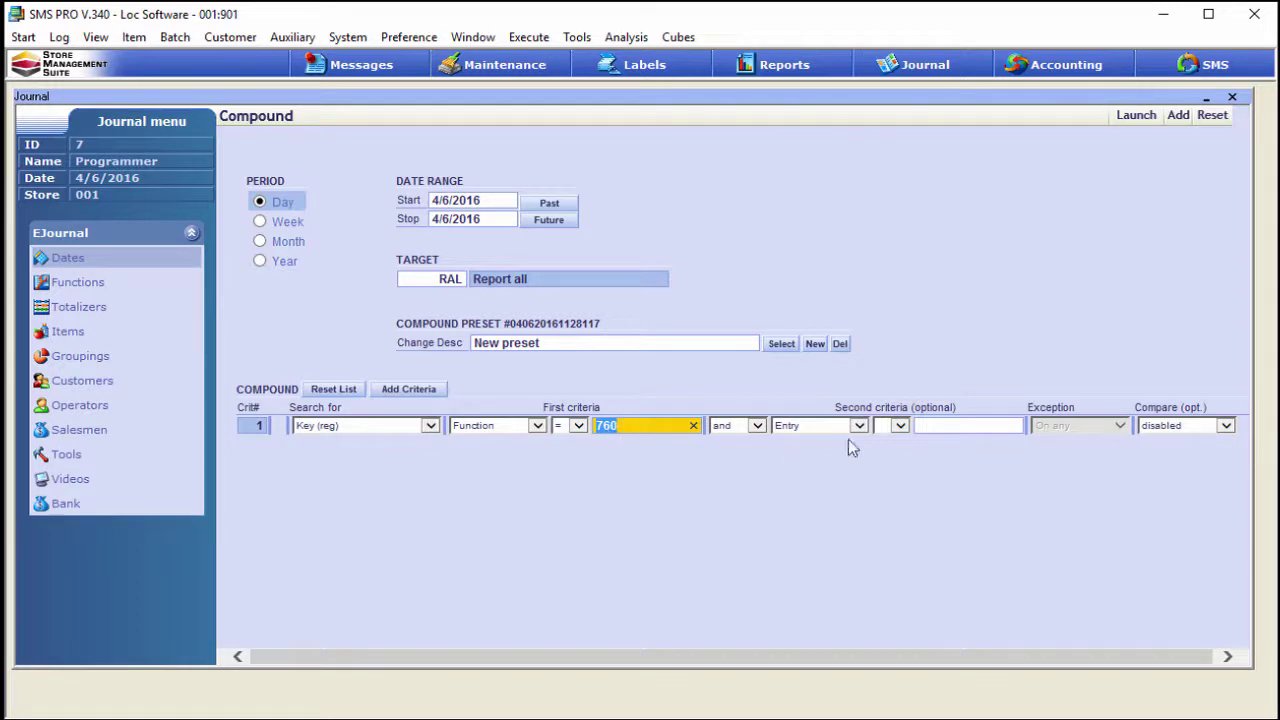
pyautogui.click(900, 426)
pyautogui.click(900, 426)
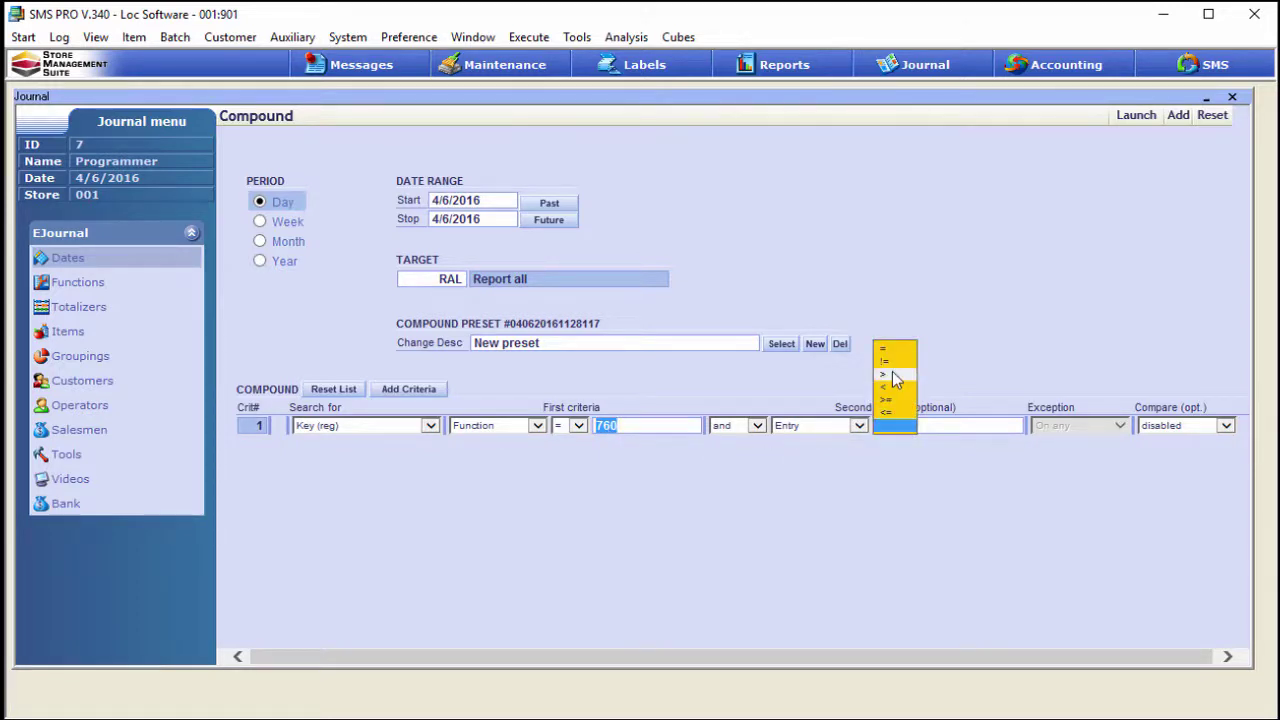
pyautogui.click(894, 347)
pyautogui.click(926, 426)
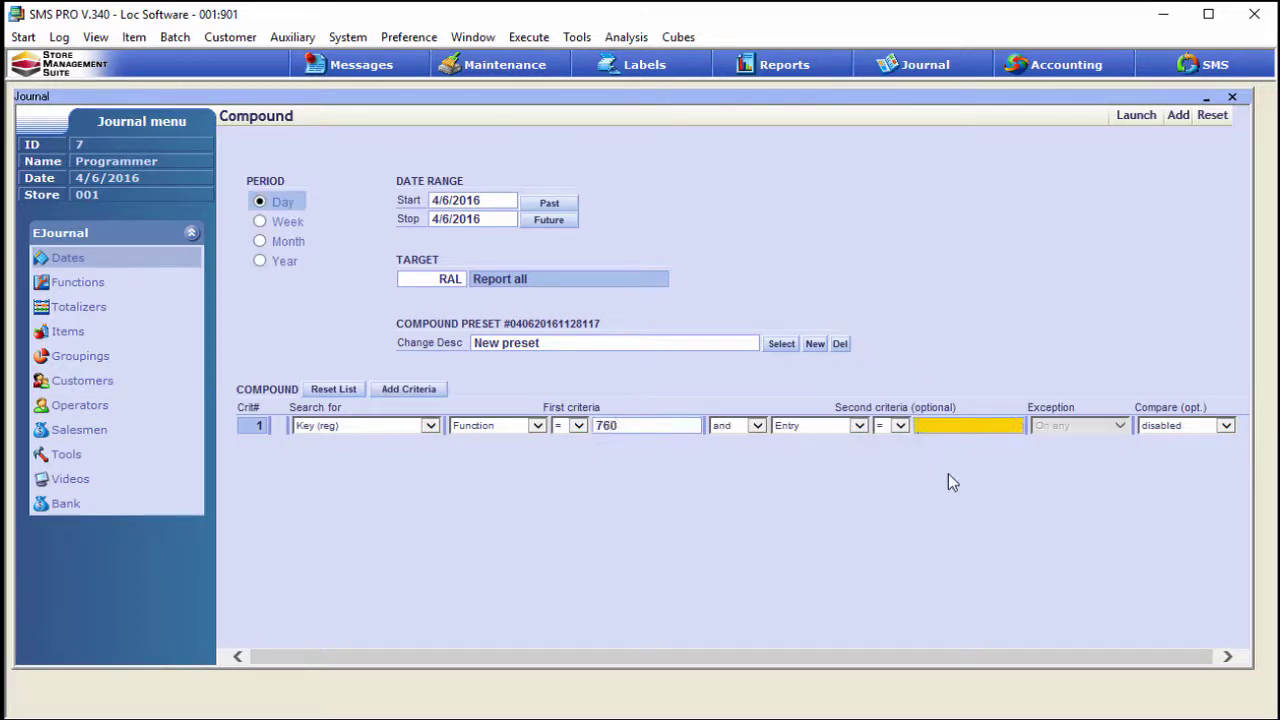
pyautogui.write('411')
pyautogui.hotkey('ctrl', 'a')
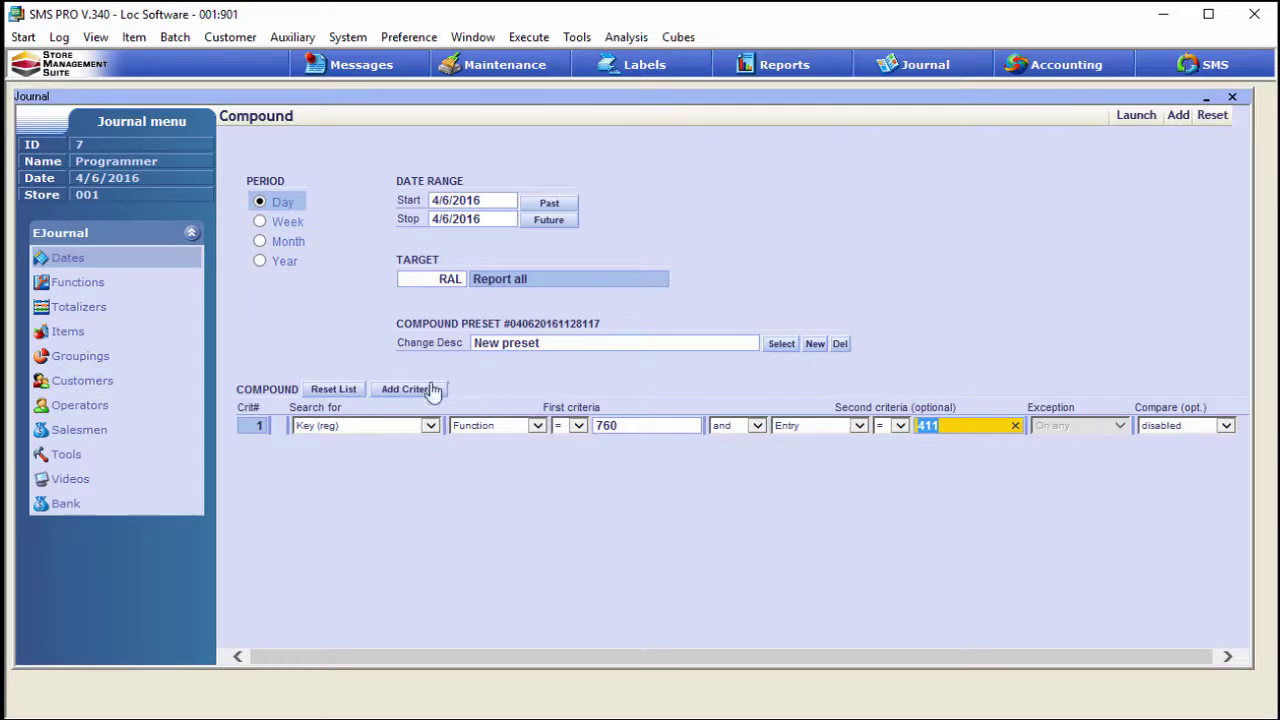
pyautogui.click(1136, 115)
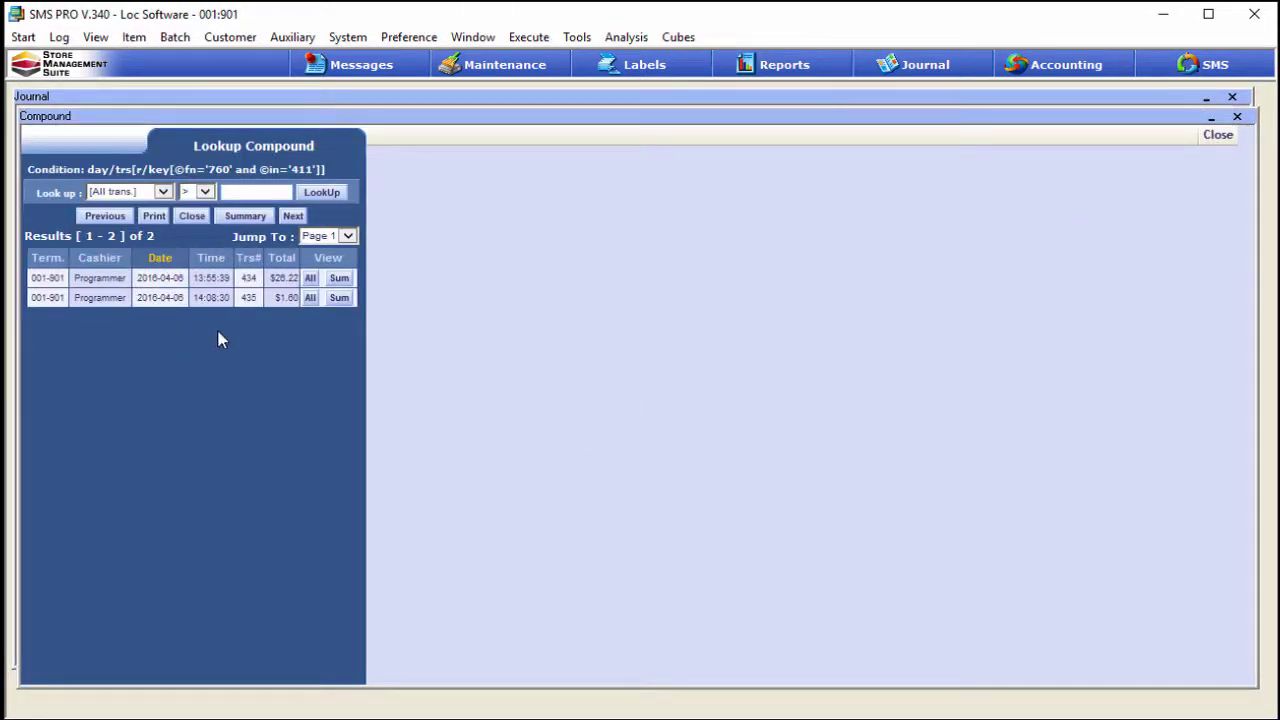
# View the full details of both transactions found by the 411 search and close the lookup results.
pyautogui.click(311, 280)
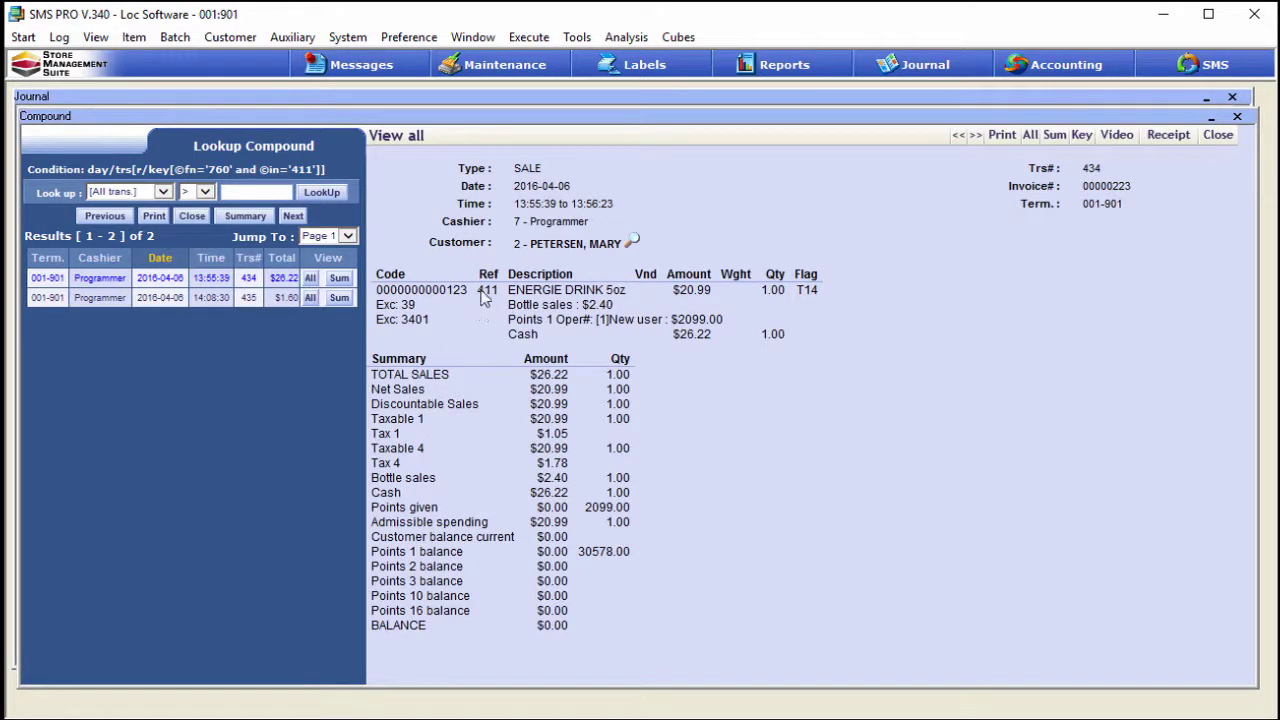
pyautogui.click(310, 298)
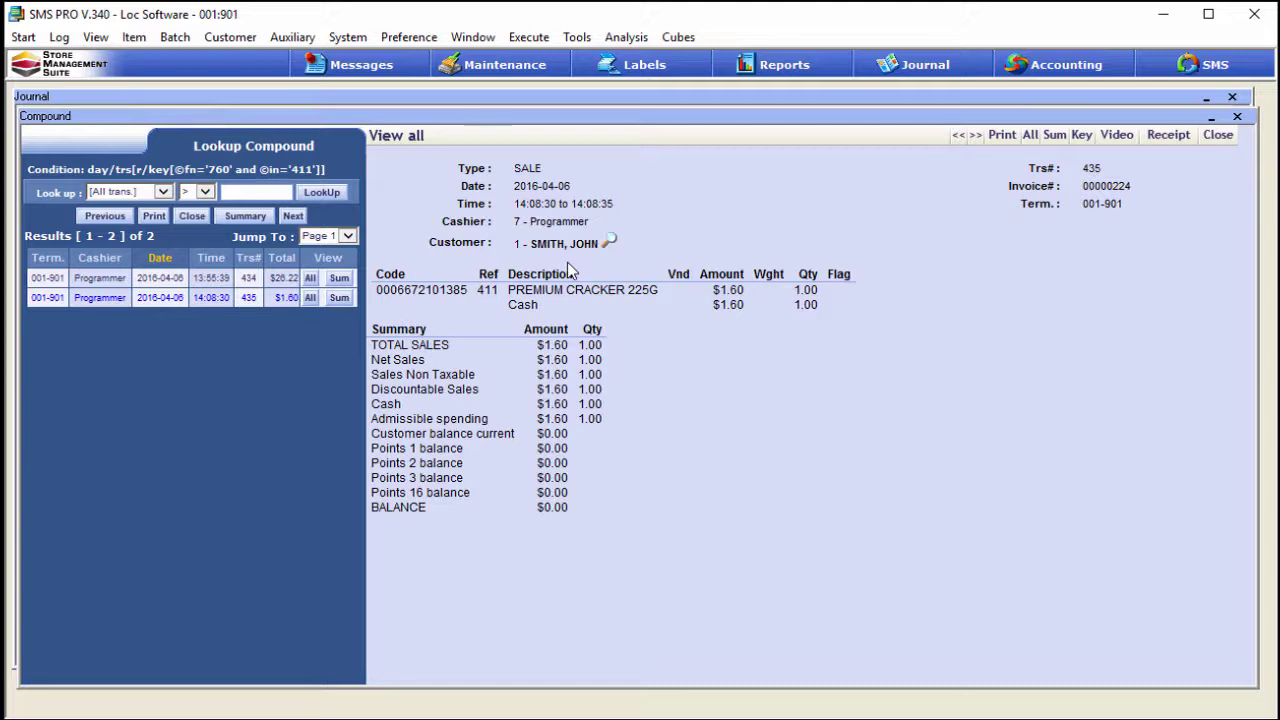
pyautogui.press('Escape')
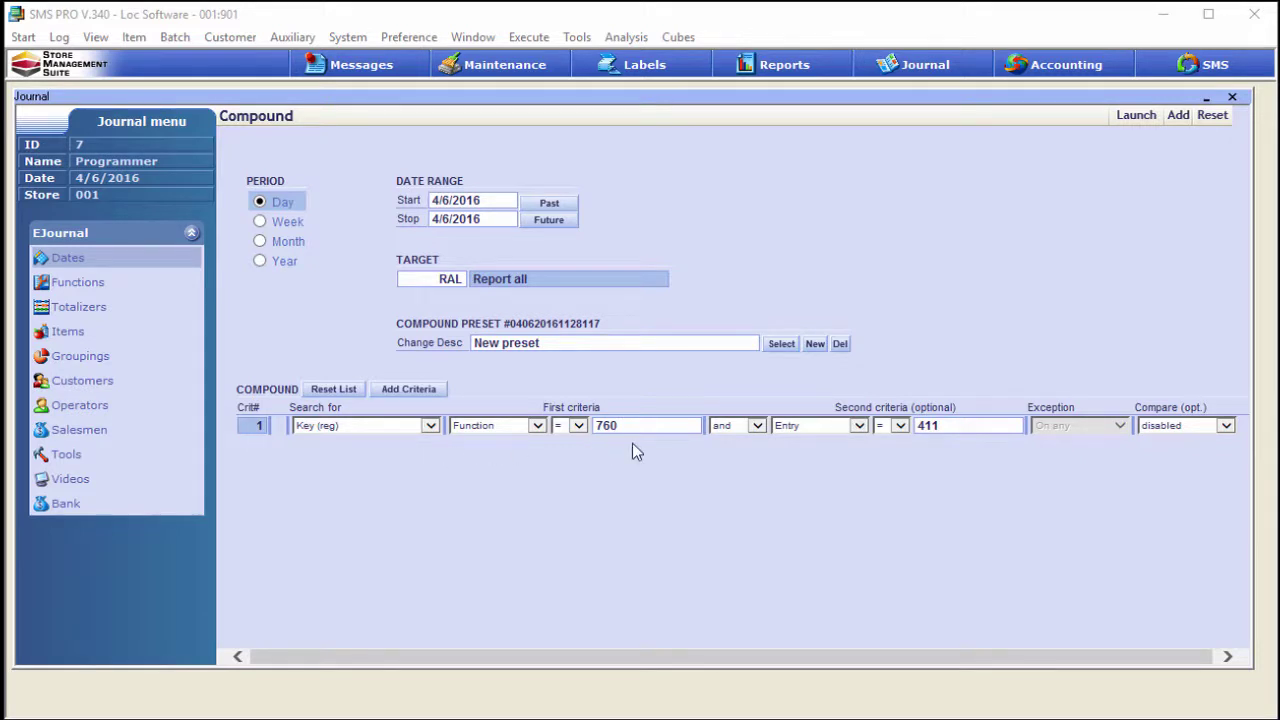
# Change the second condition of criterion 1 to Entry <= 3 and launch the compound search.
pyautogui.click(900, 426)
pyautogui.click(900, 426)
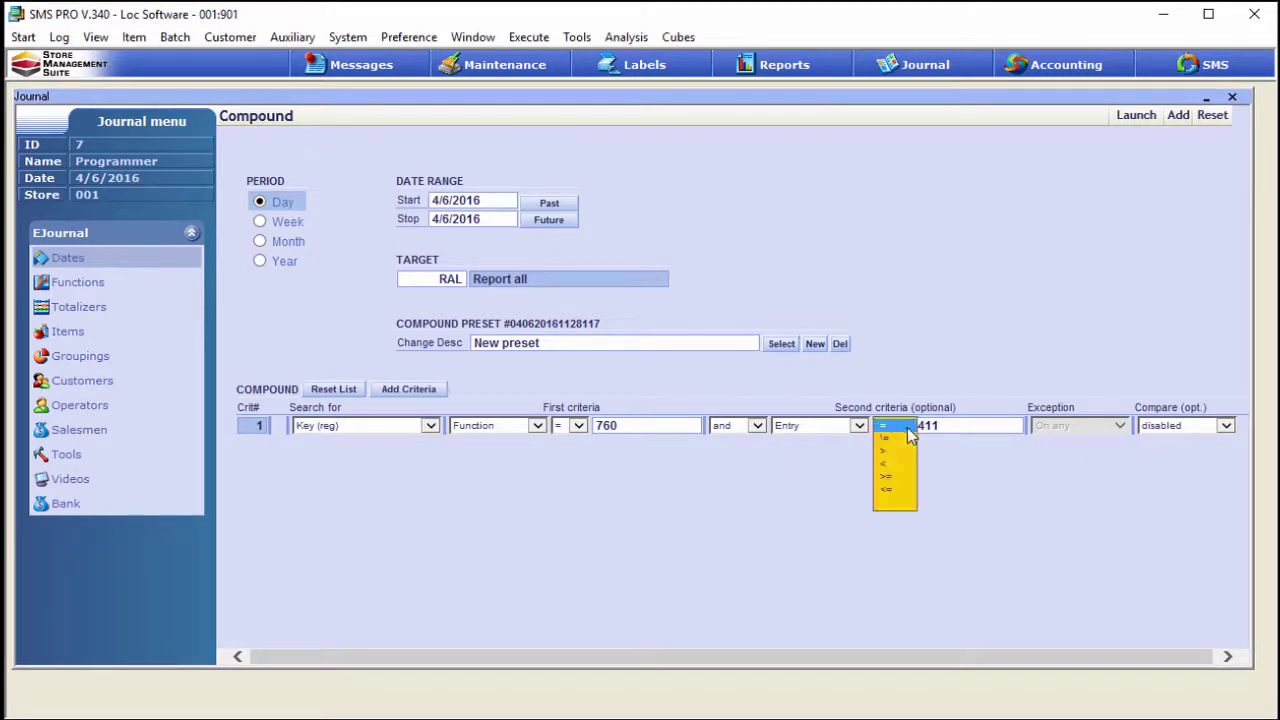
pyautogui.click(895, 490)
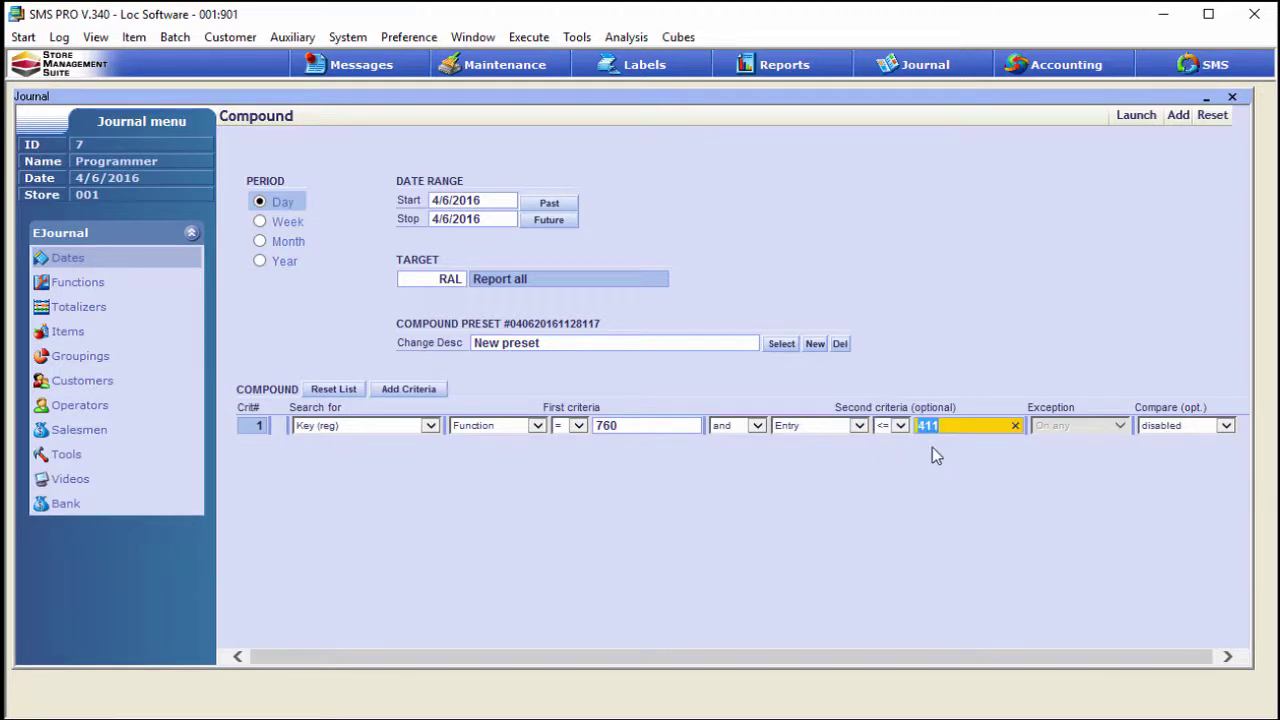
pyautogui.write('3')
pyautogui.click(1134, 118)
pyautogui.click(1140, 117)
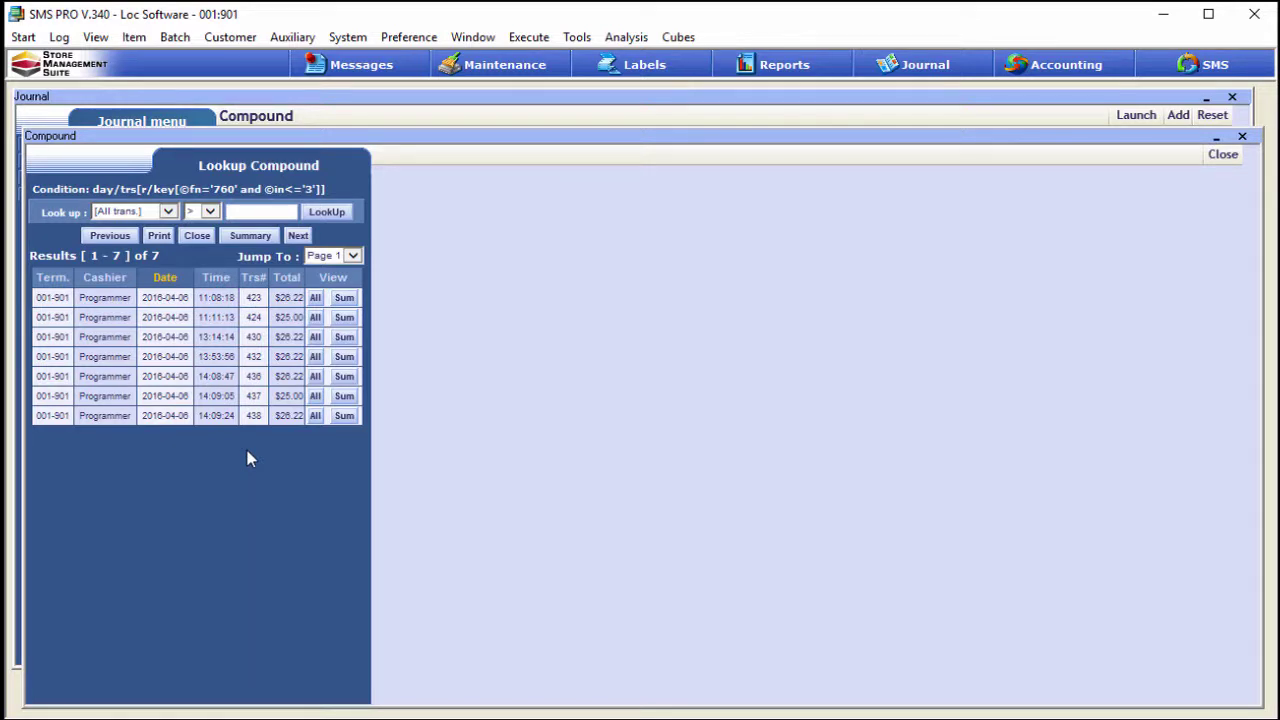
# View the full details of the three most recent transactions in the results, from last to earliest, and close the lookup.
pyautogui.click(314, 416)
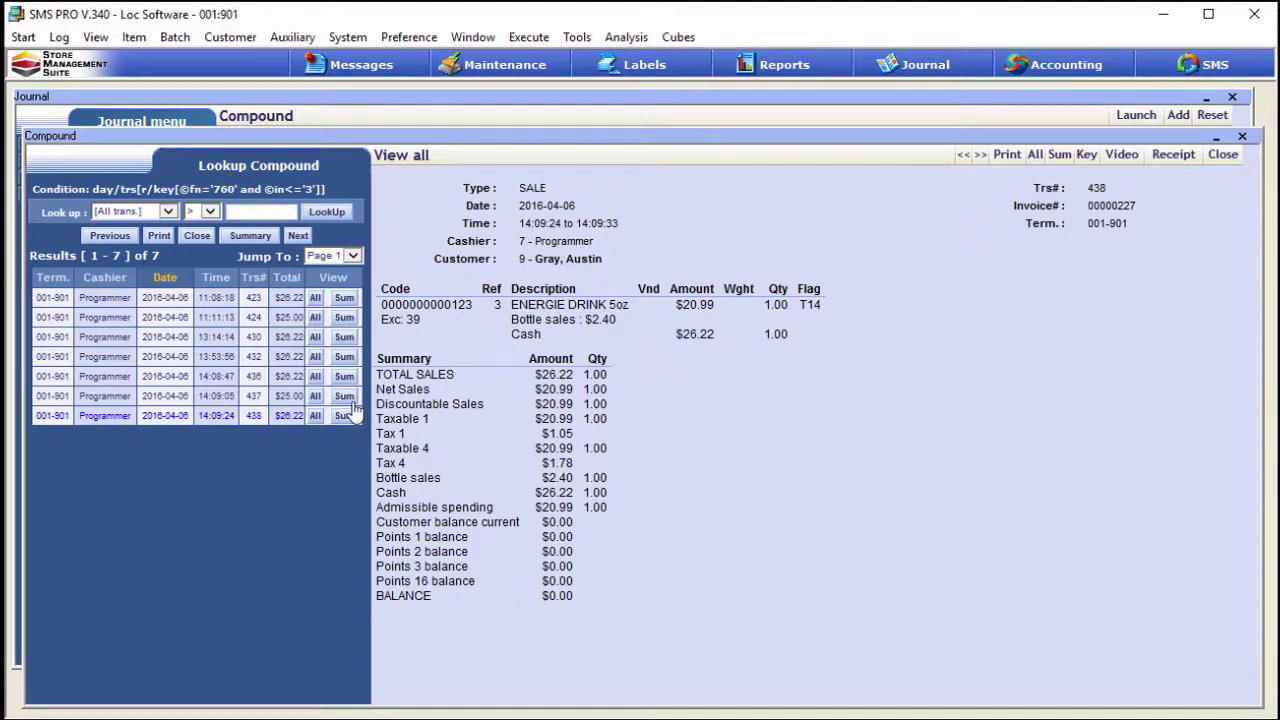
pyautogui.click(314, 396)
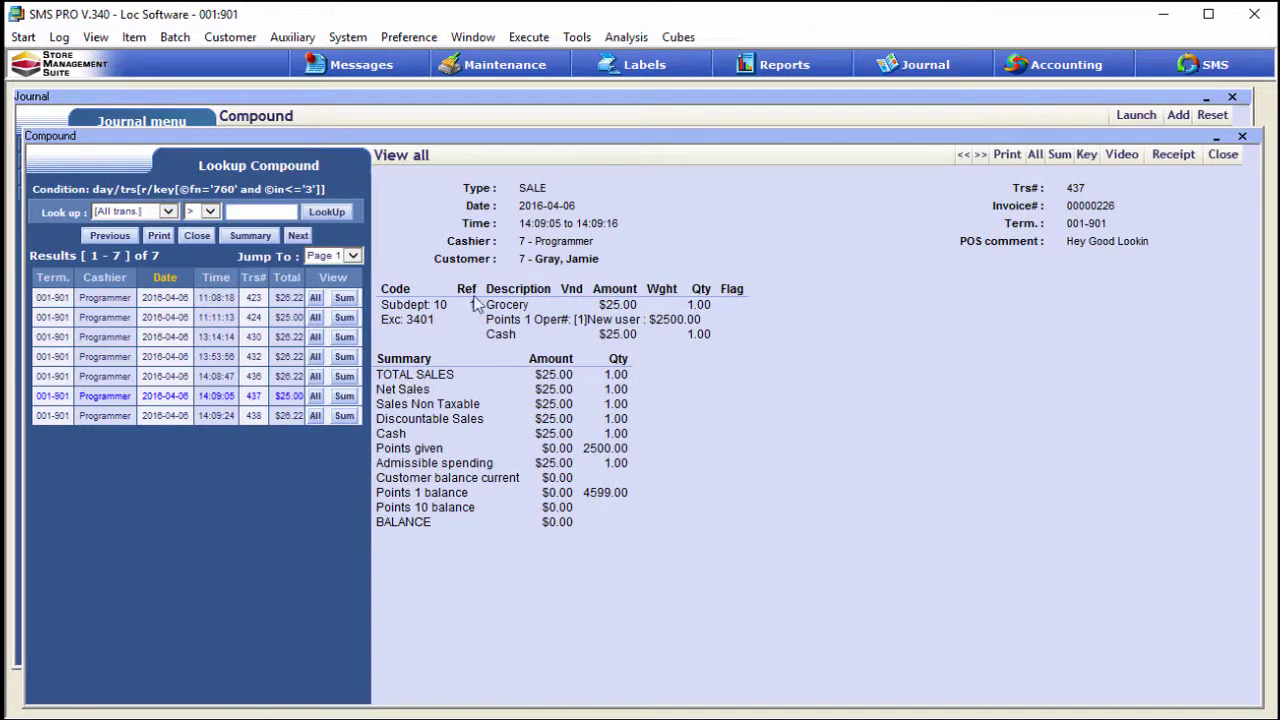
pyautogui.click(314, 376)
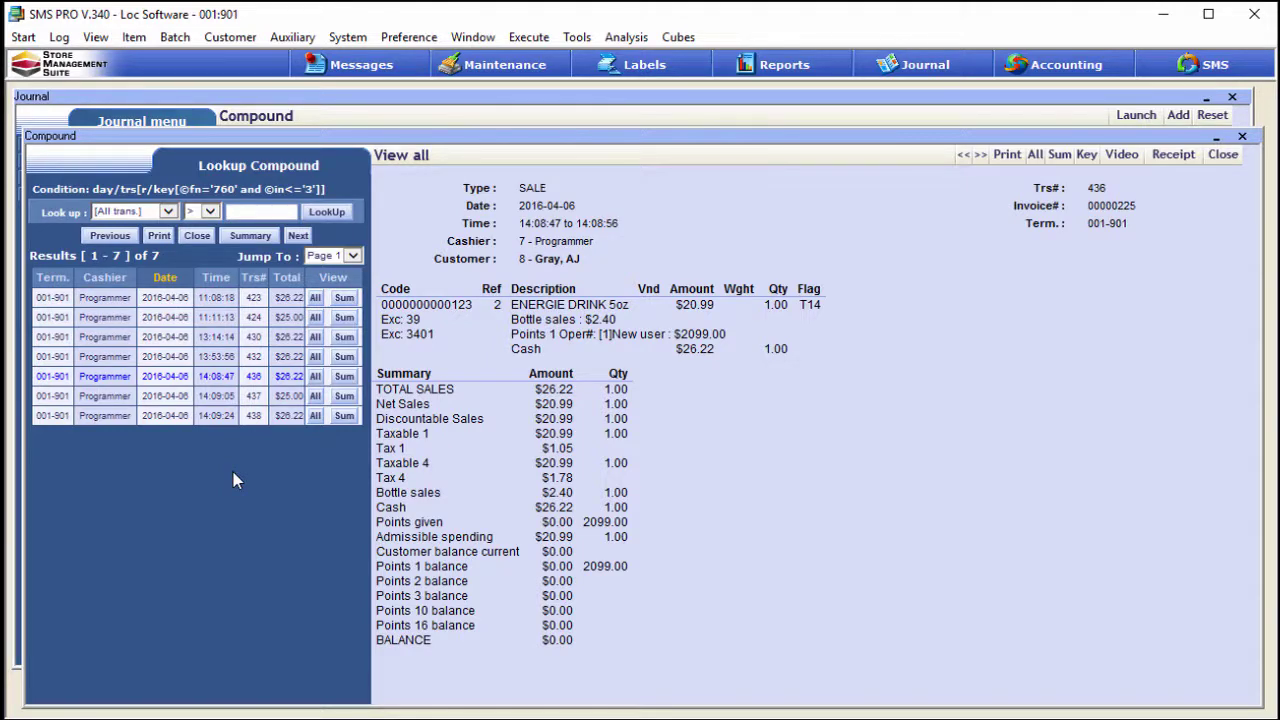
pyautogui.press('Escape')
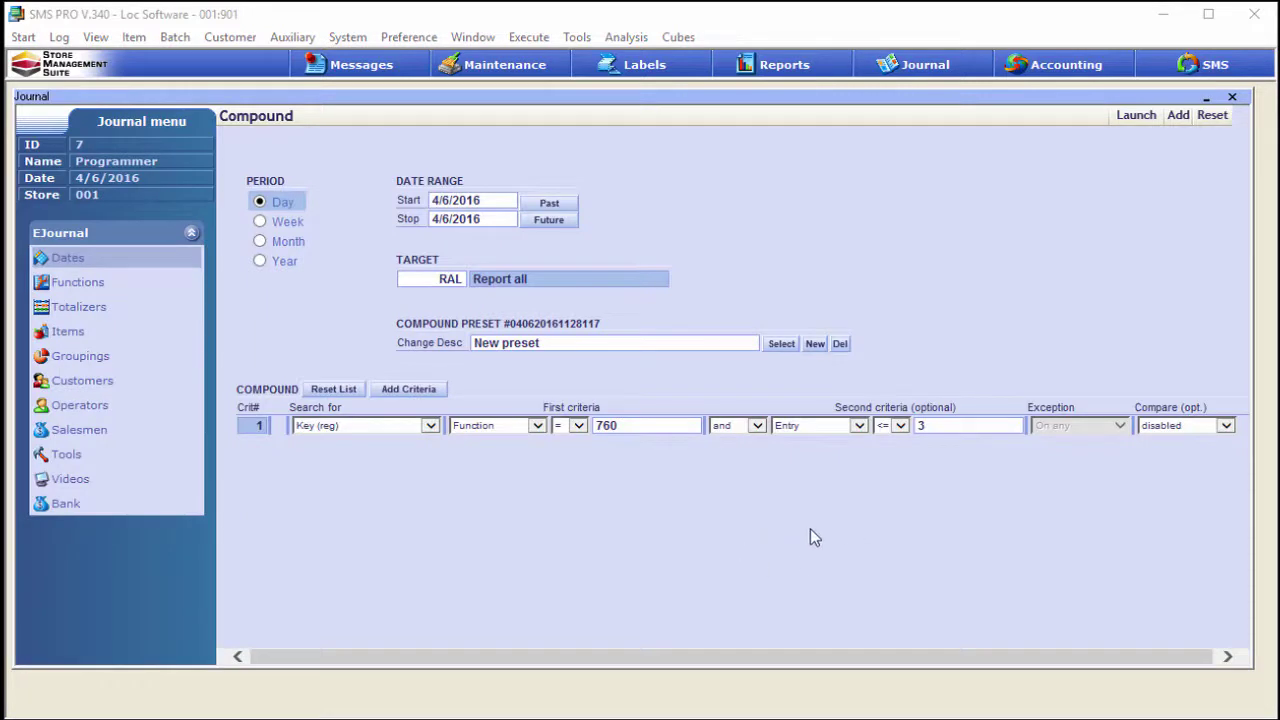
# Run the compound search with the second condition set to Entry = upset and view the matching transaction in full.
pyautogui.click(903, 427)
pyautogui.click(903, 427)
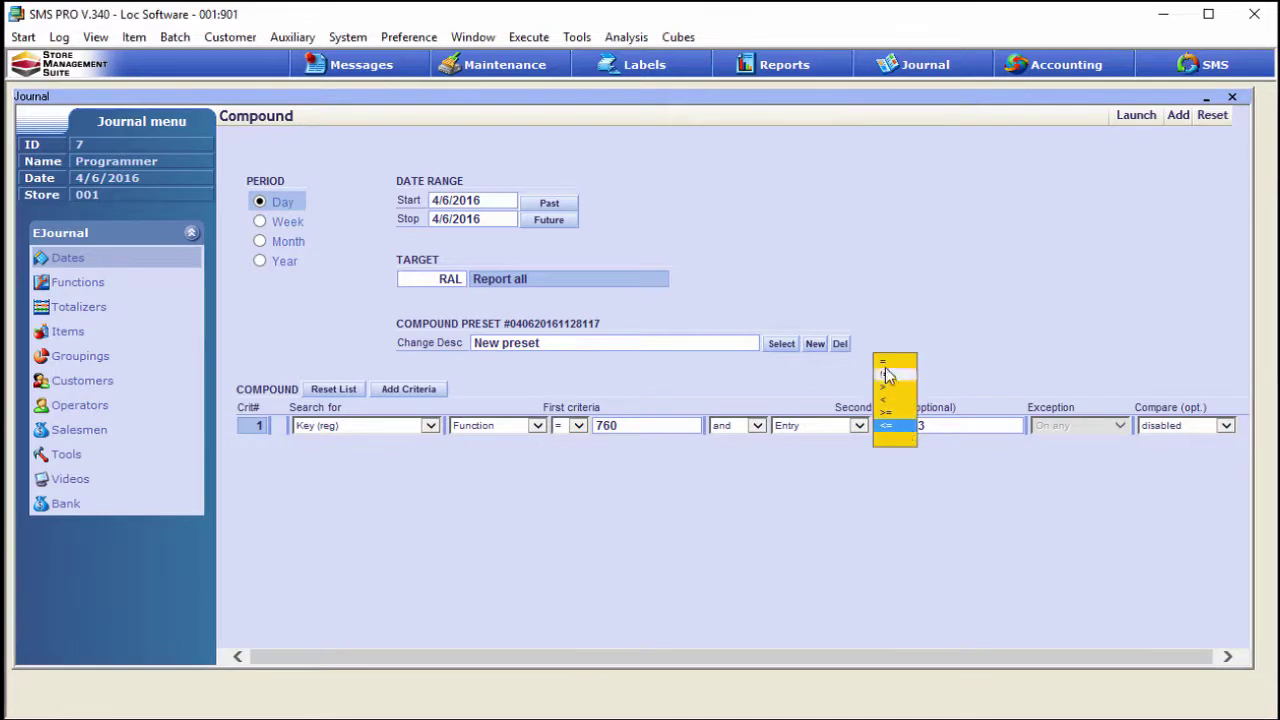
pyautogui.click(893, 391)
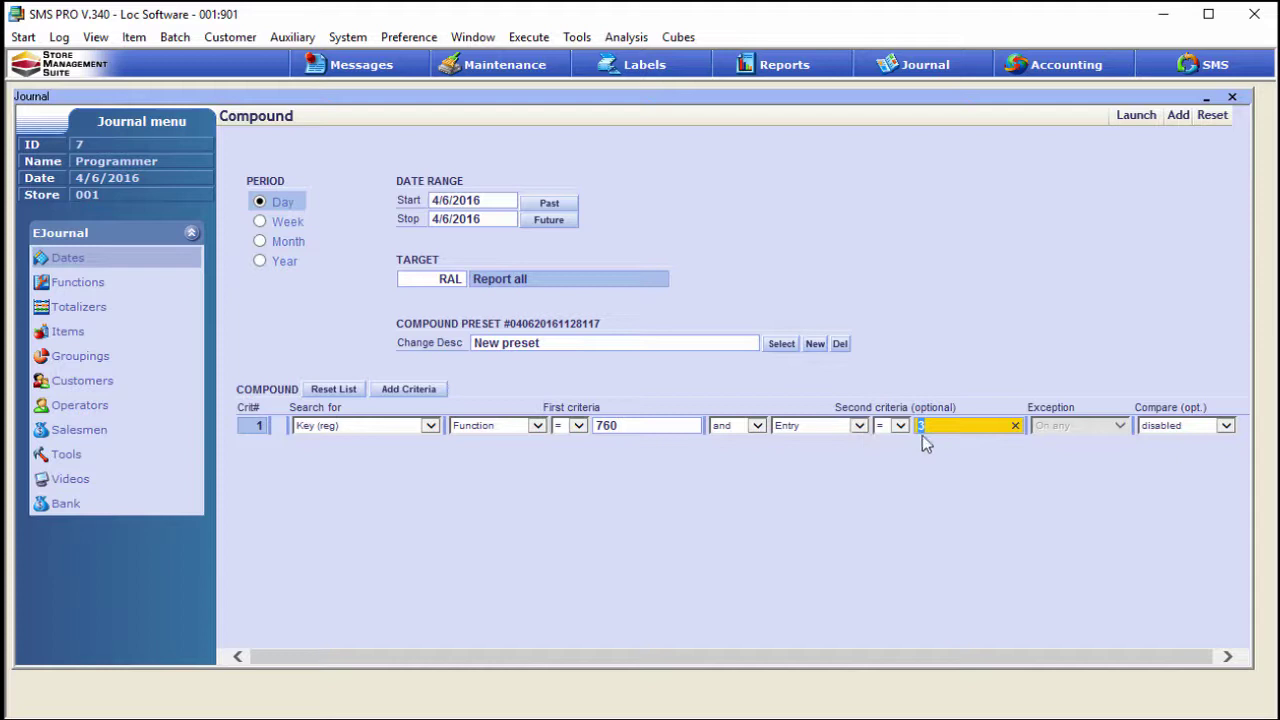
pyautogui.write('4')
pyautogui.press('Return')
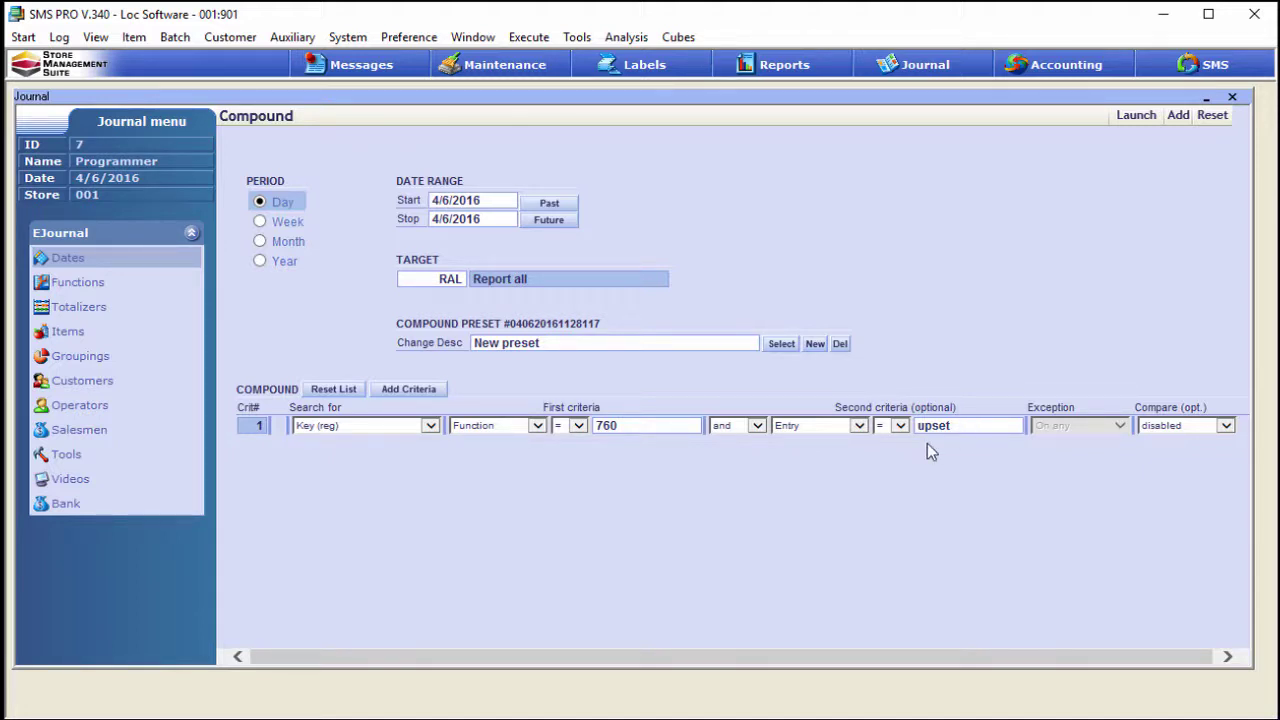
pyautogui.click(1140, 117)
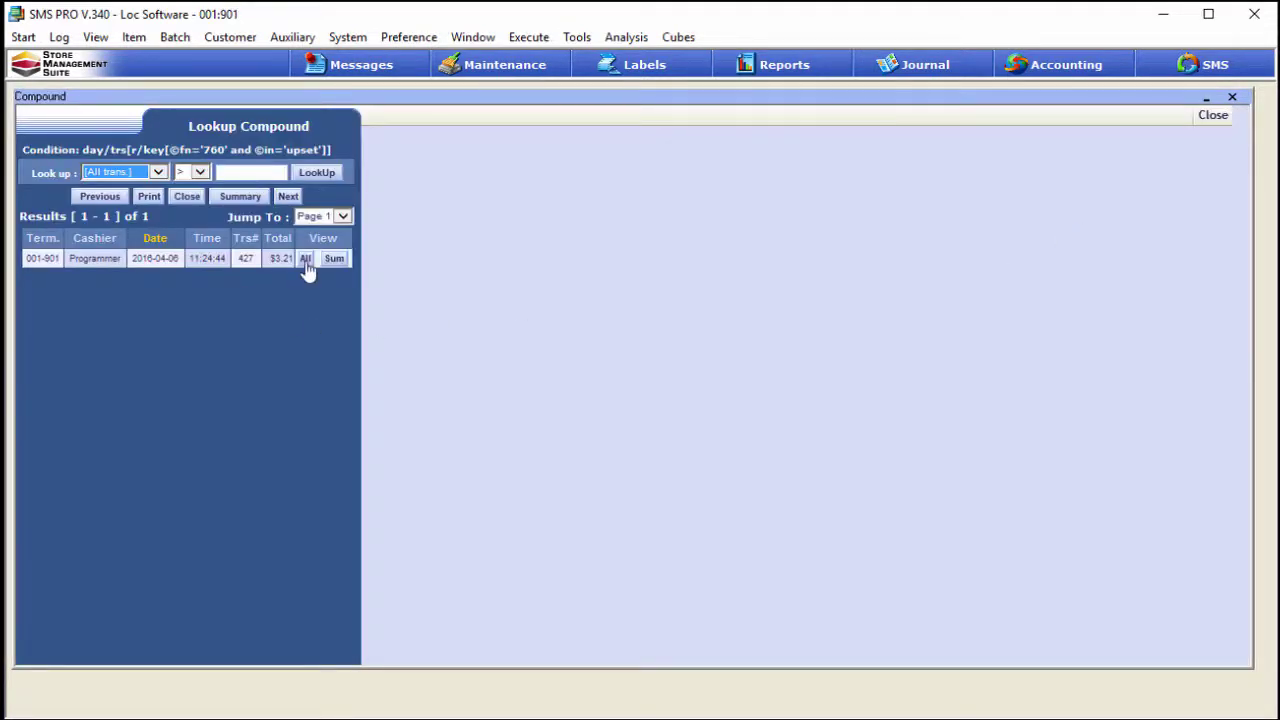
pyautogui.click(305, 259)
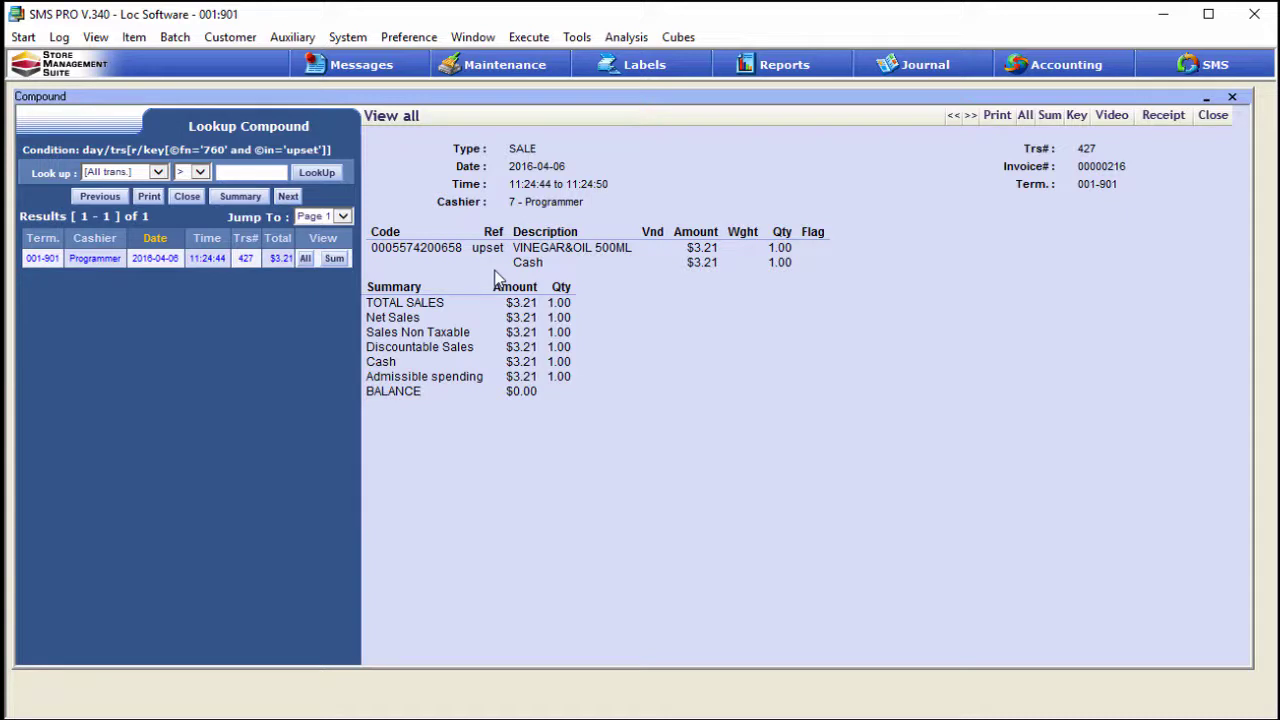
pyautogui.press('Escape')
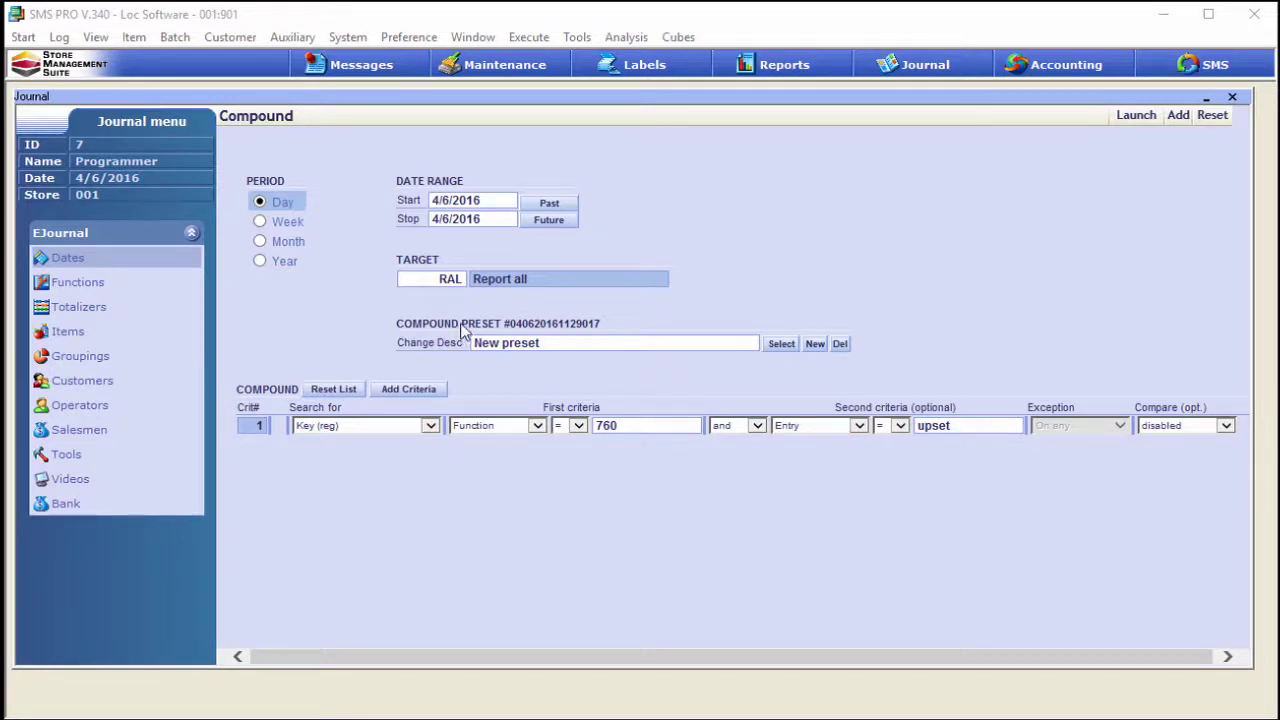
# Set the compound preset's description to "Customer Search Comment".
pyautogui.click(517, 350)
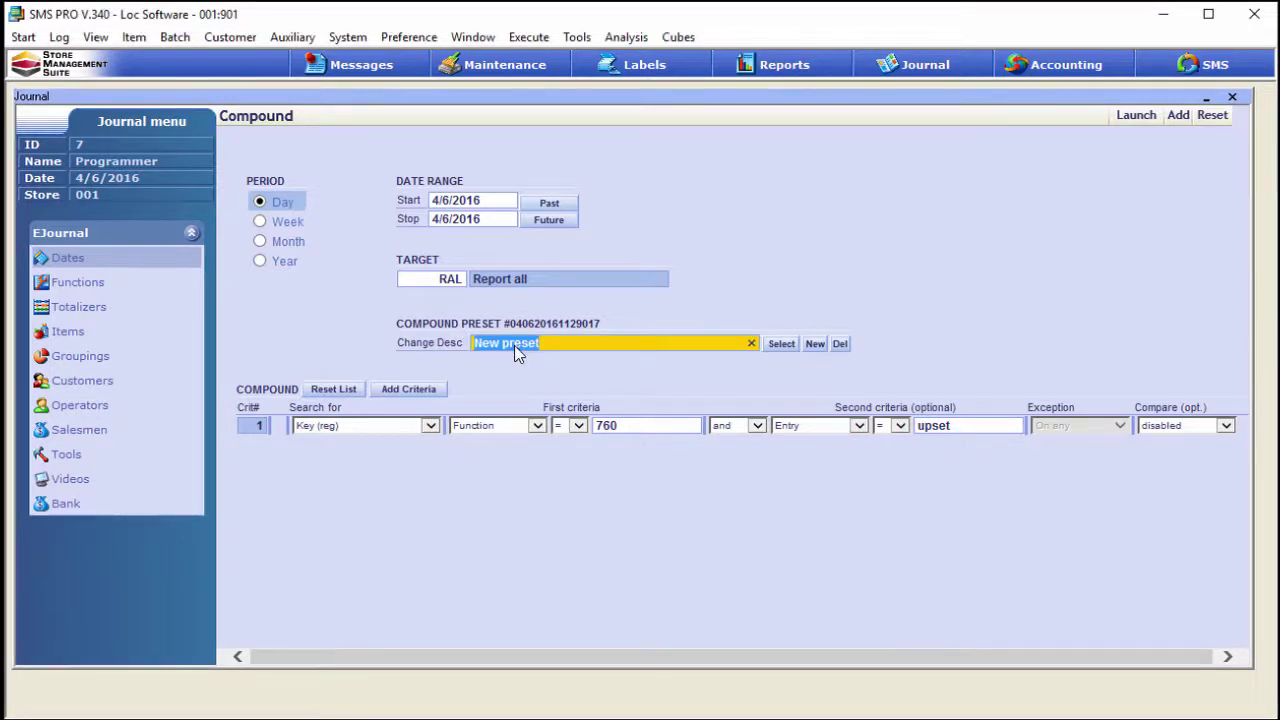
pyautogui.write('Customer SEarc')
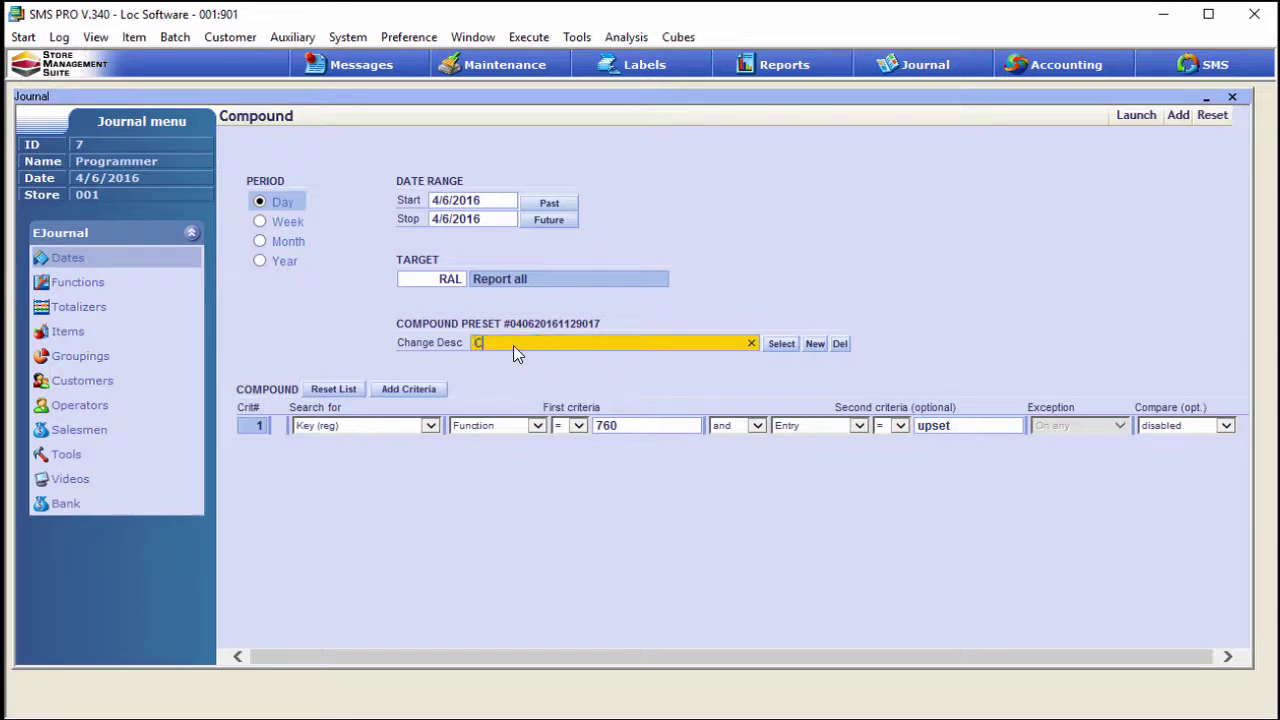
pyautogui.press('BackSpace')
pyautogui.press('BackSpace')
pyautogui.press('BackSpace')
pyautogui.press('BackSpace')
pyautogui.write('earch Comment')
pyautogui.press('Tab')
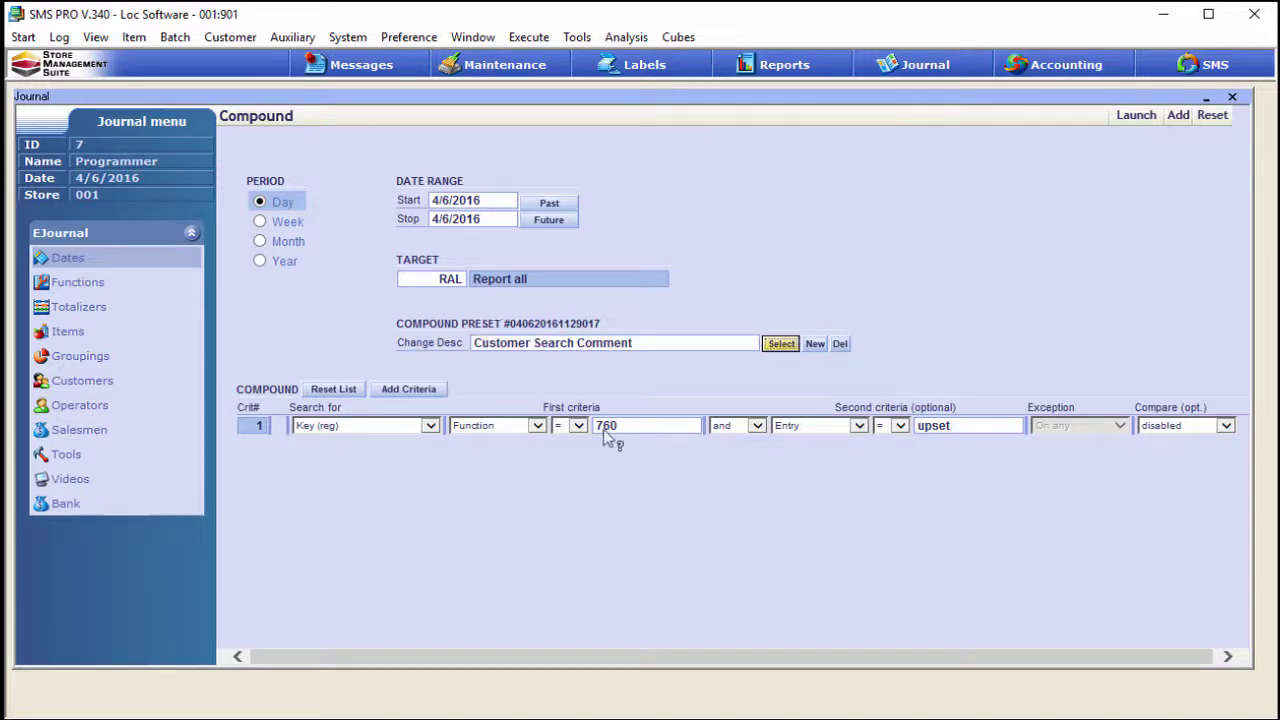
# Load the "Customer Search Comment" preset from the list of saved compound presets.
pyautogui.click(781, 346)
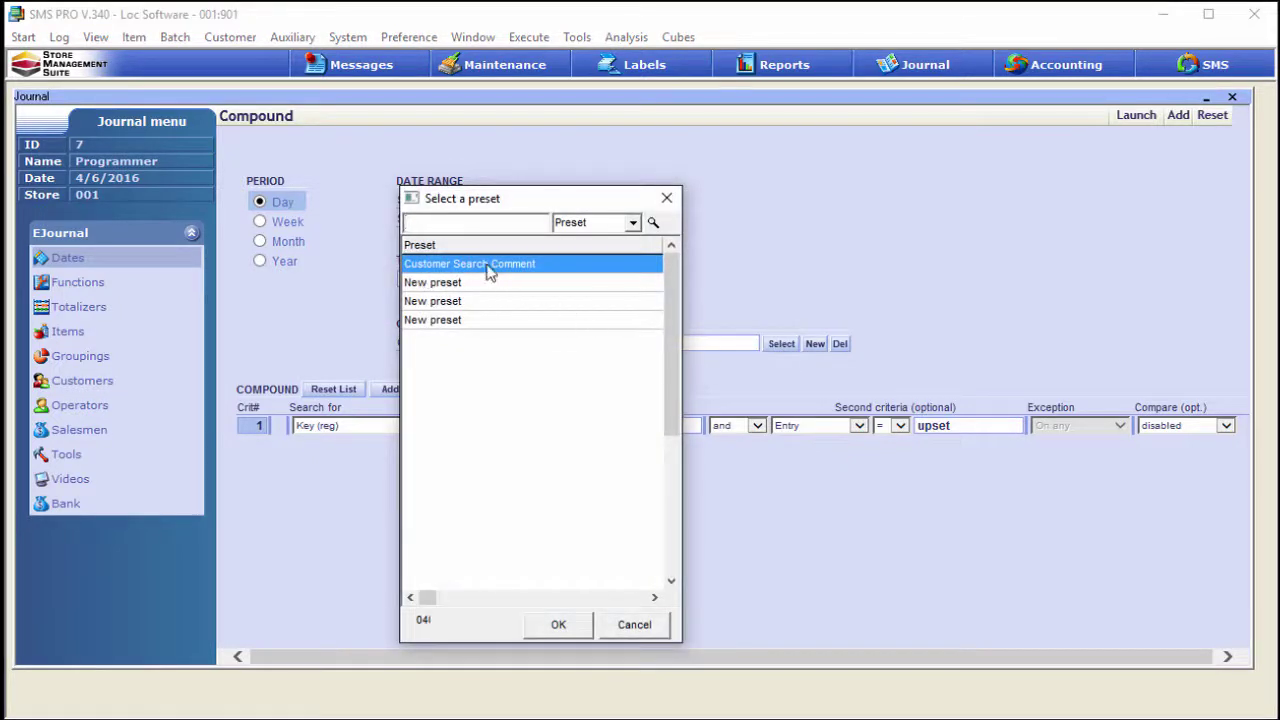
pyautogui.click(583, 624)
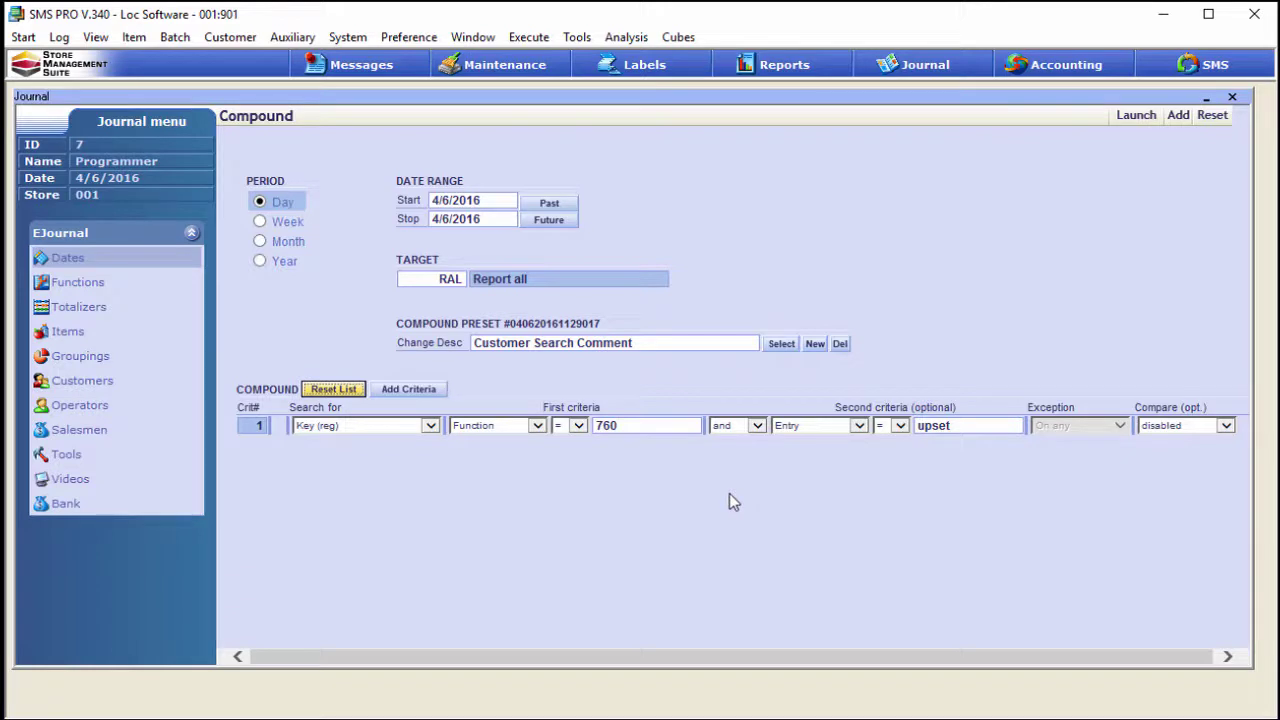
pyautogui.press('Return')
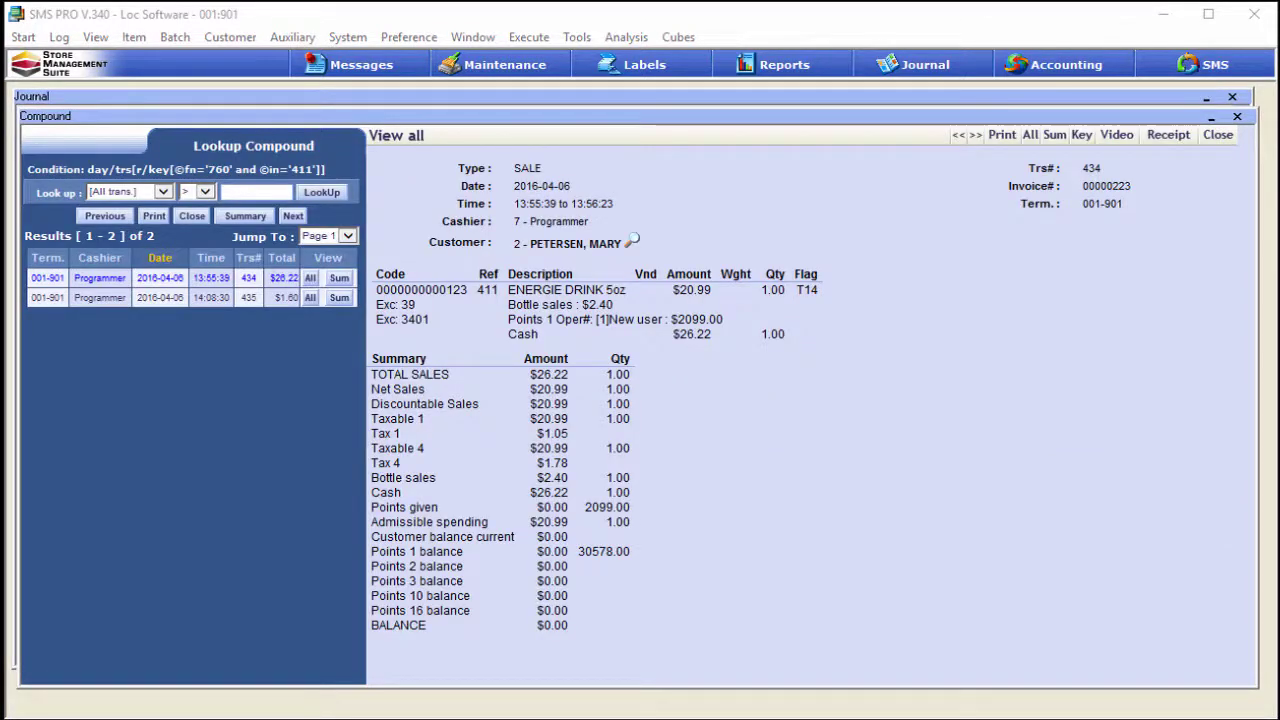